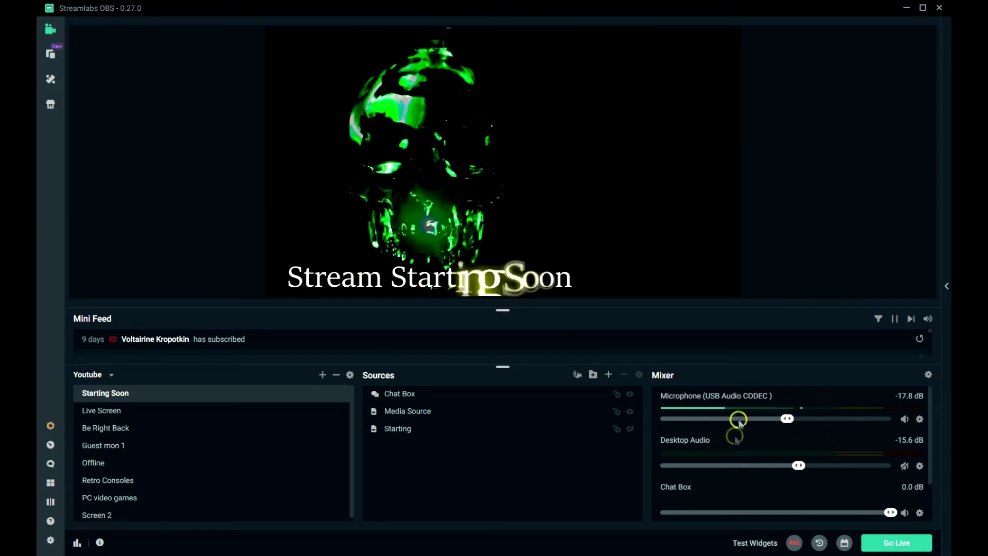
Mute the Media Source audio channel in the mixer
scroll(733, 457, "down", 2)
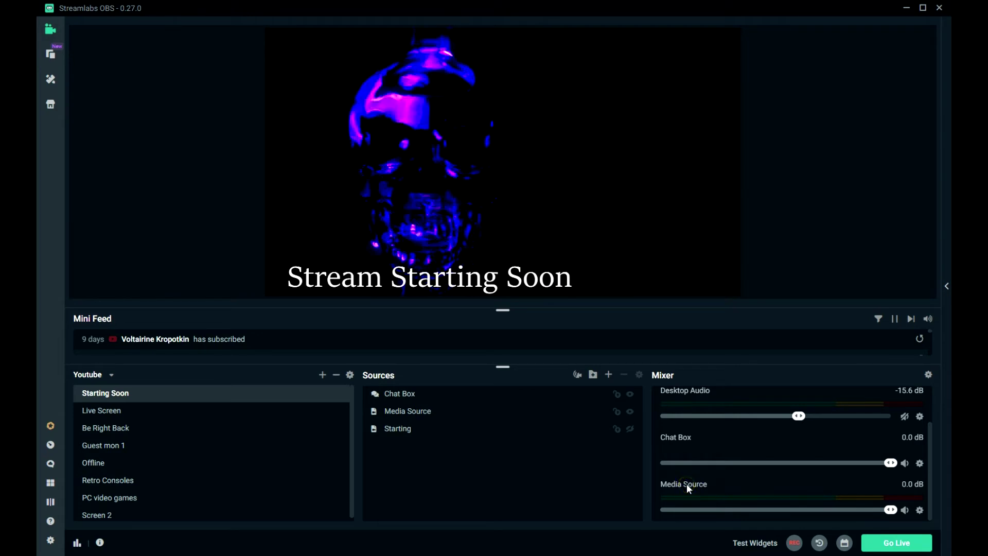
left_click(755, 497)
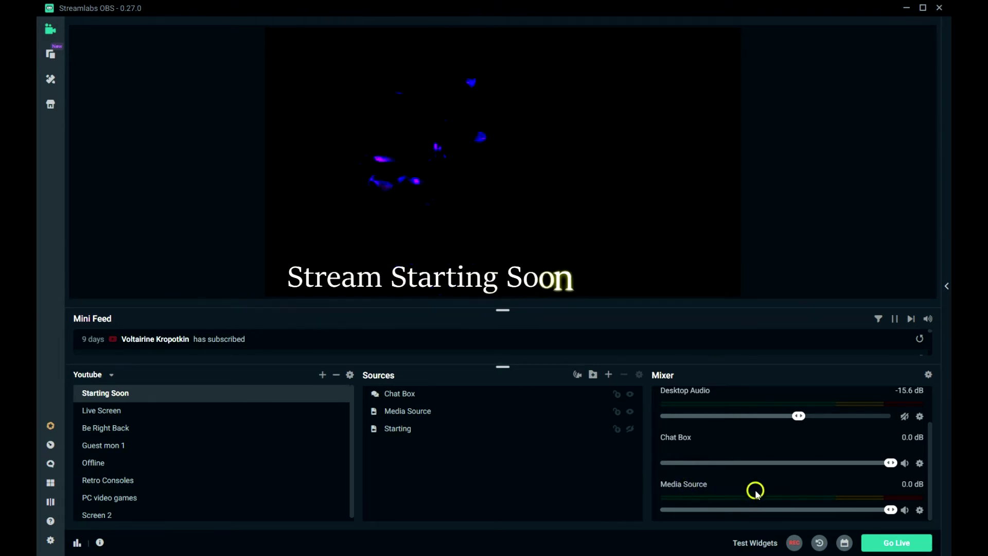
left_click(826, 496)
left_click(747, 495)
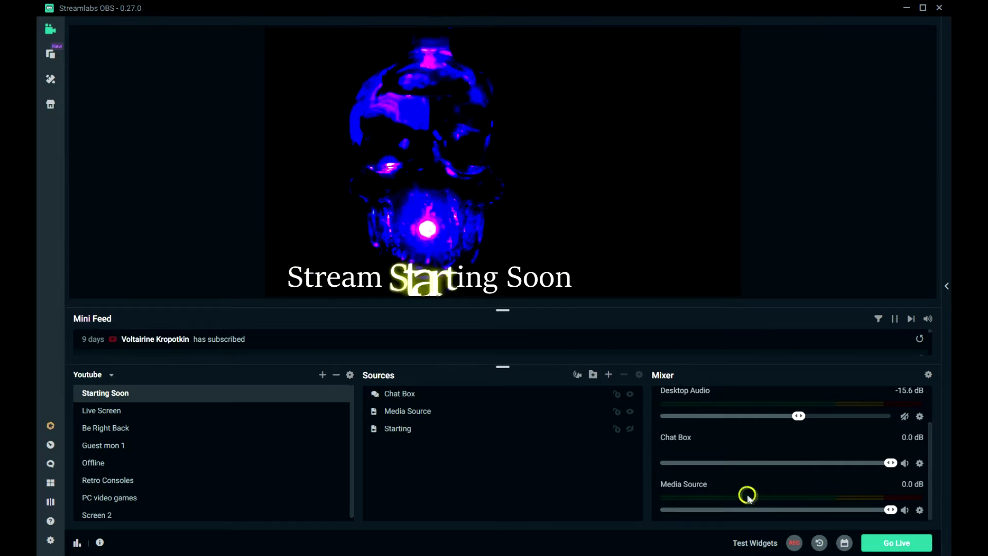
left_click(765, 477)
left_click(802, 510)
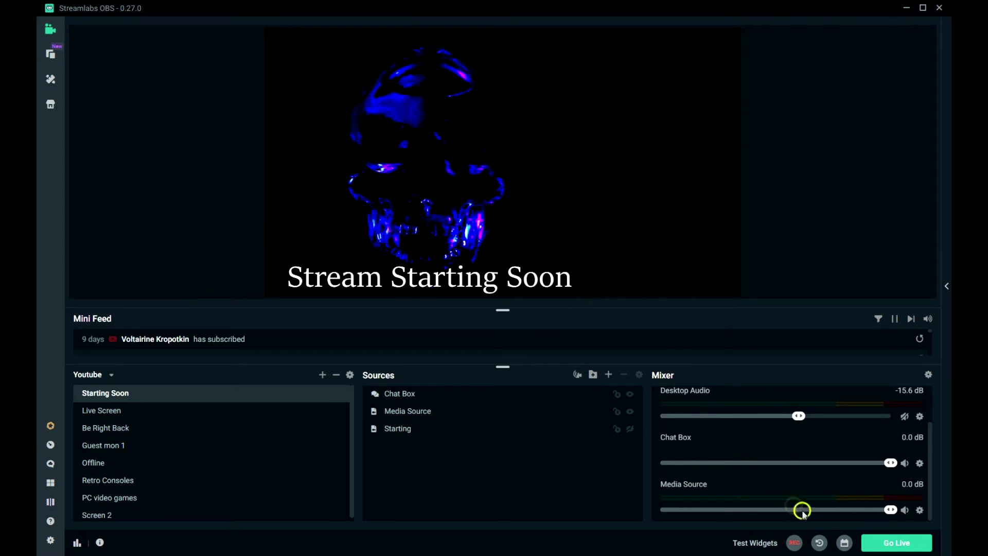
left_click_drag(802, 511, 892, 515)
left_click(905, 511)
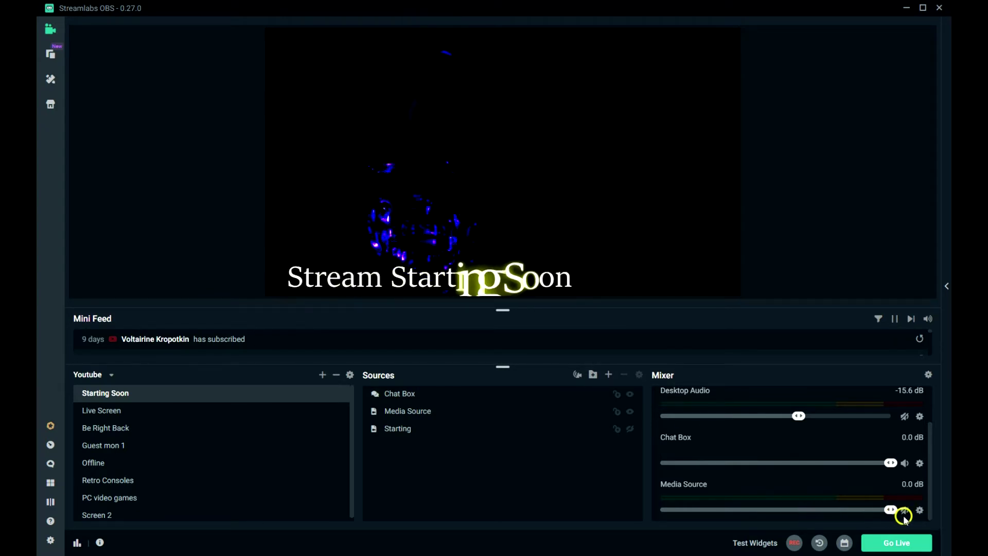
scroll(906, 471, "up", 1)
scroll(906, 471, "up", 2)
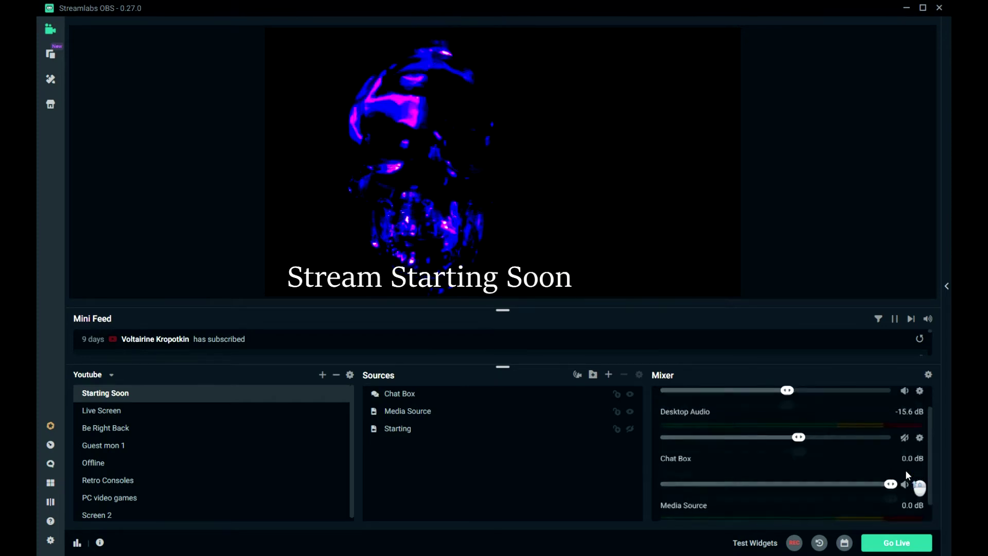
left_click(888, 405)
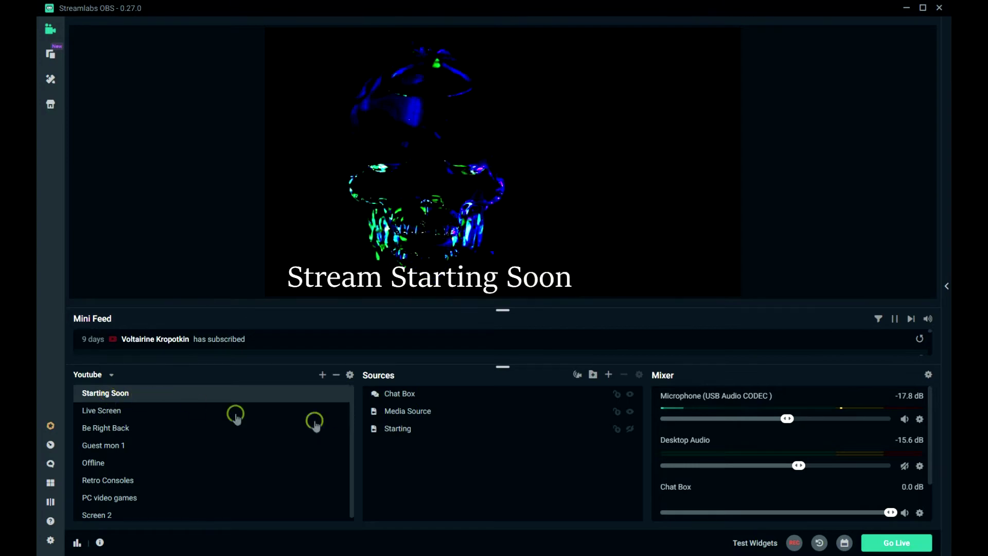
Select the Starting Soon scene's Chat Box, Media Source and Starting sources one after another to inspect them
left_click(110, 392)
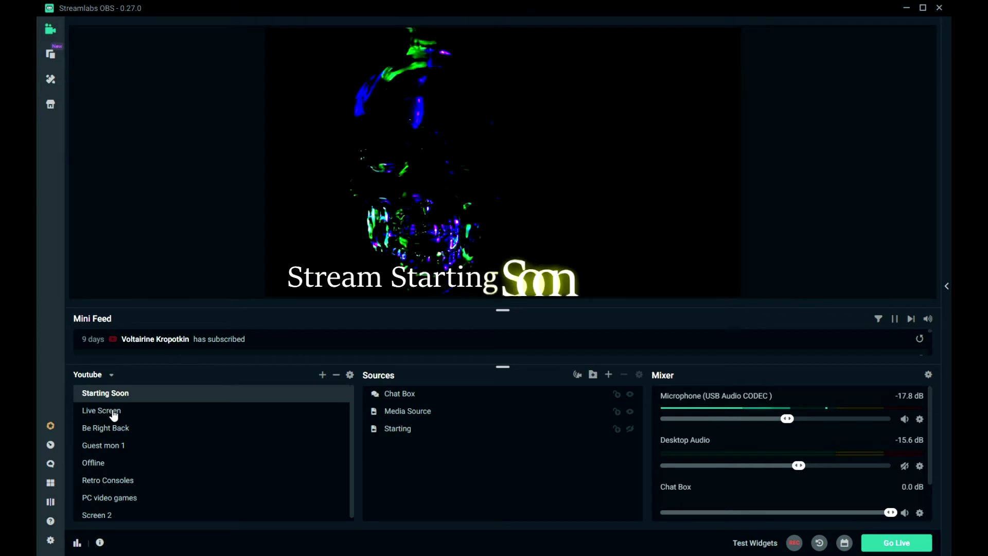
left_click(103, 394)
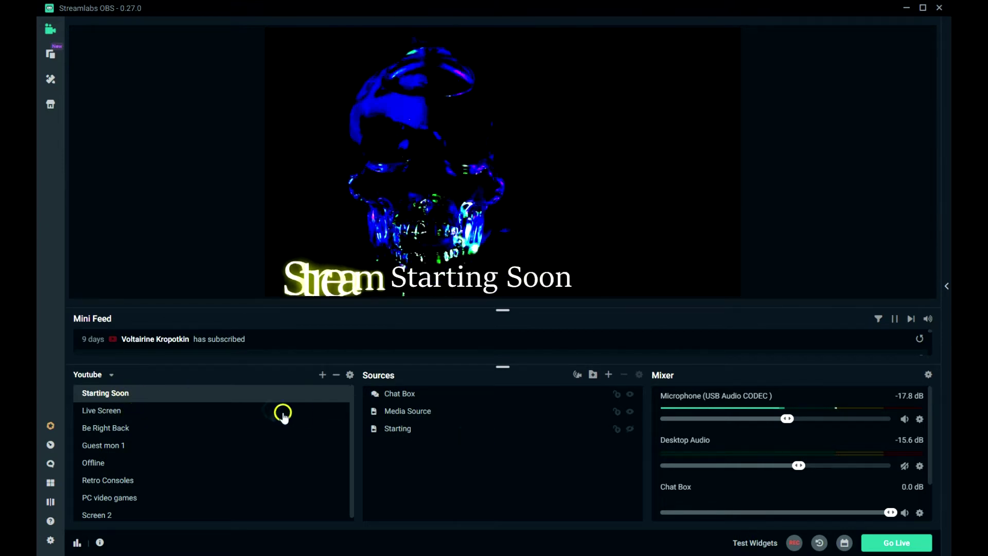
left_click(388, 399)
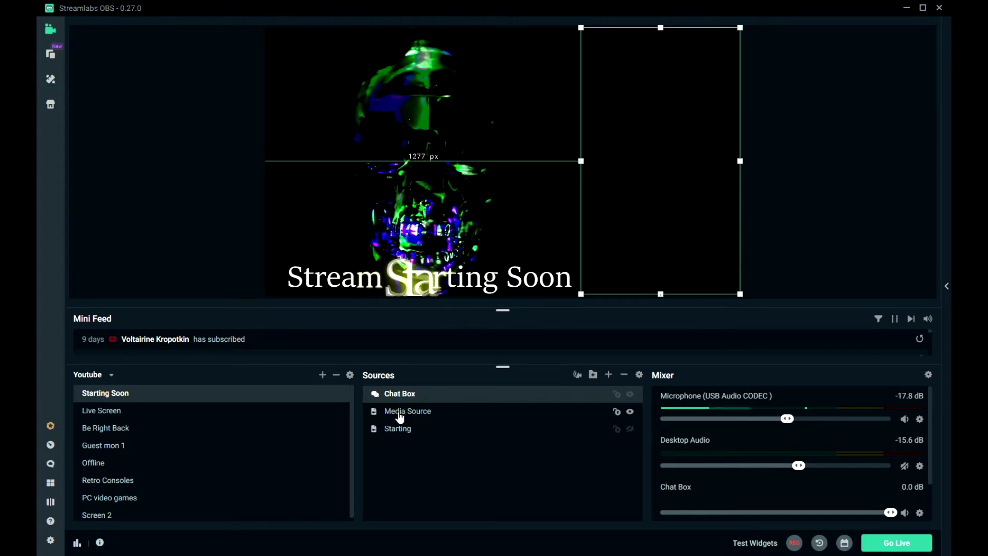
left_click(400, 412)
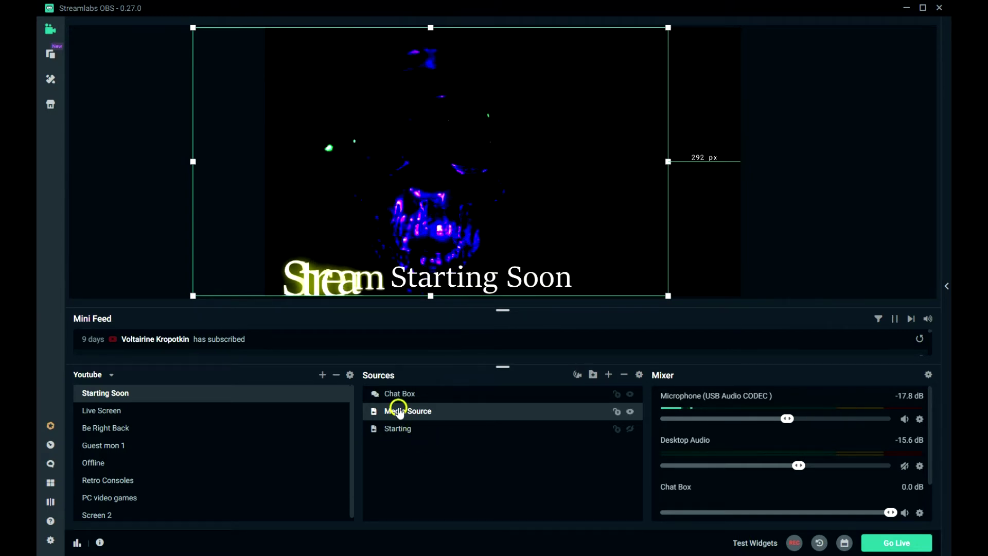
left_click(393, 430)
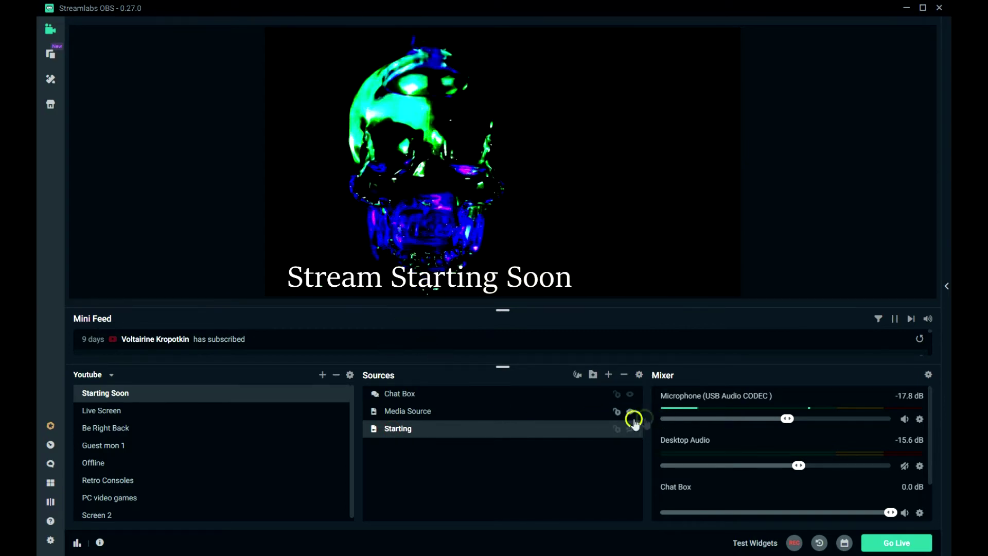
Switch to the Live Screen scene and select its Chat Box, Timer 2 and Title 1 sources in turn
left_click(108, 411)
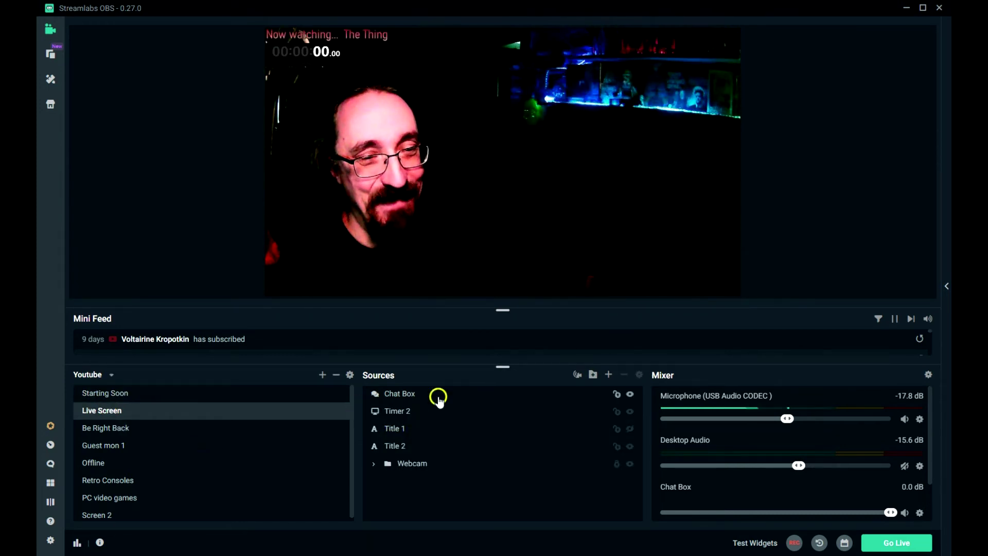
left_click(392, 394)
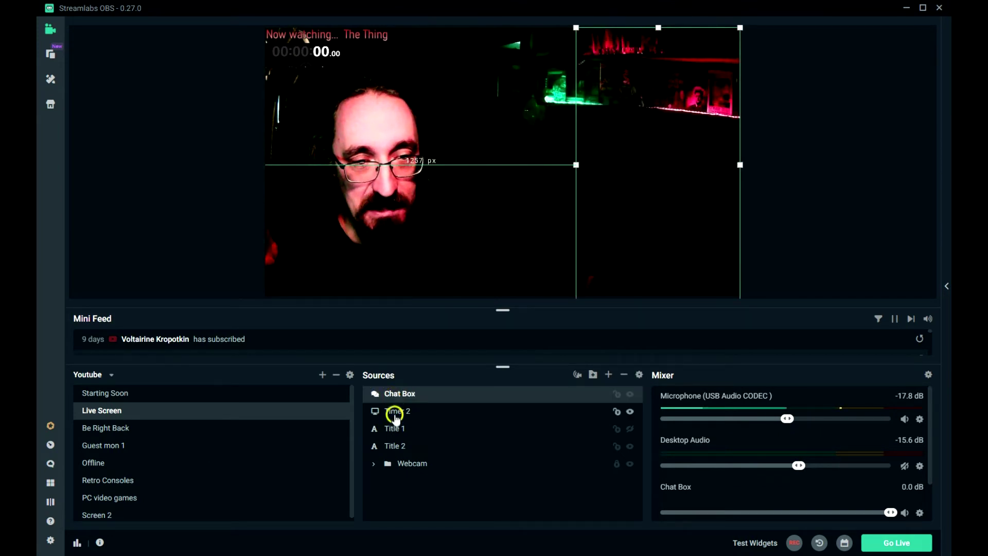
left_click(396, 414)
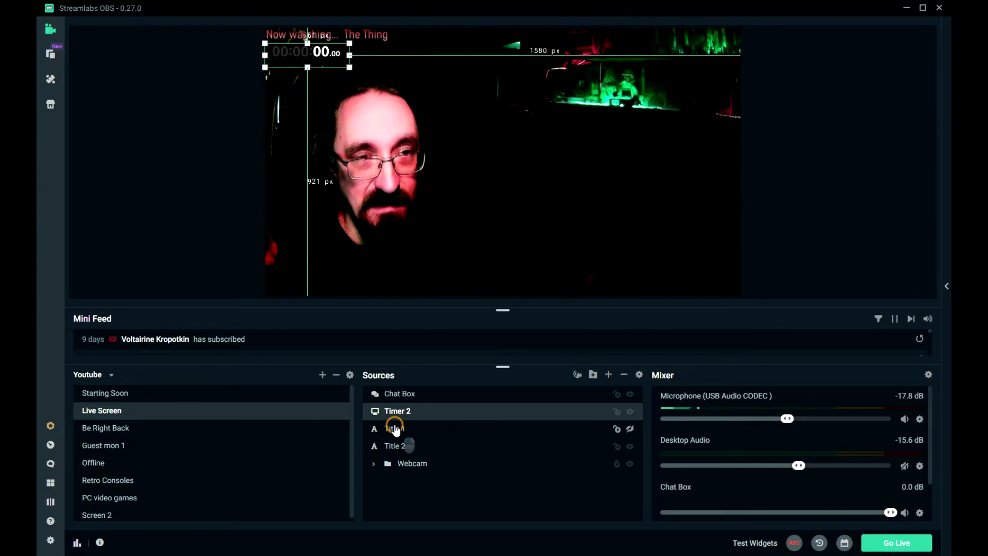
left_click(395, 429)
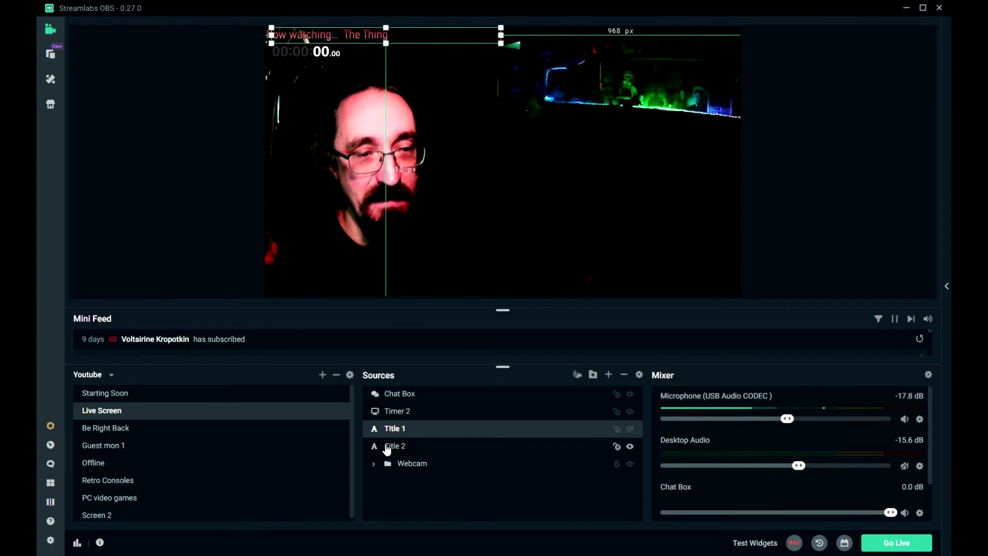
Swap the displayed overlay from Title 2 to Title 1 and back again in the Live Screen scene
left_click(630, 429)
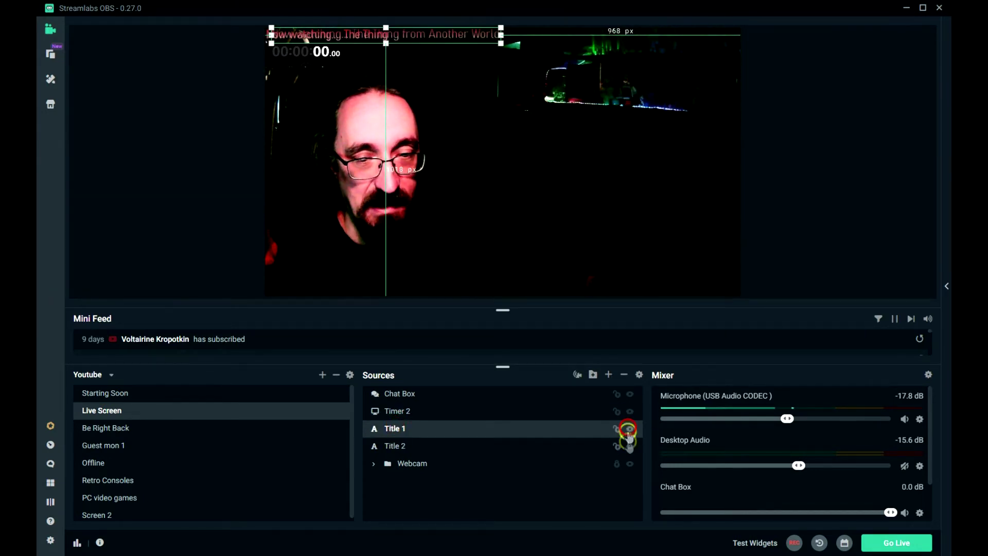
left_click(630, 447)
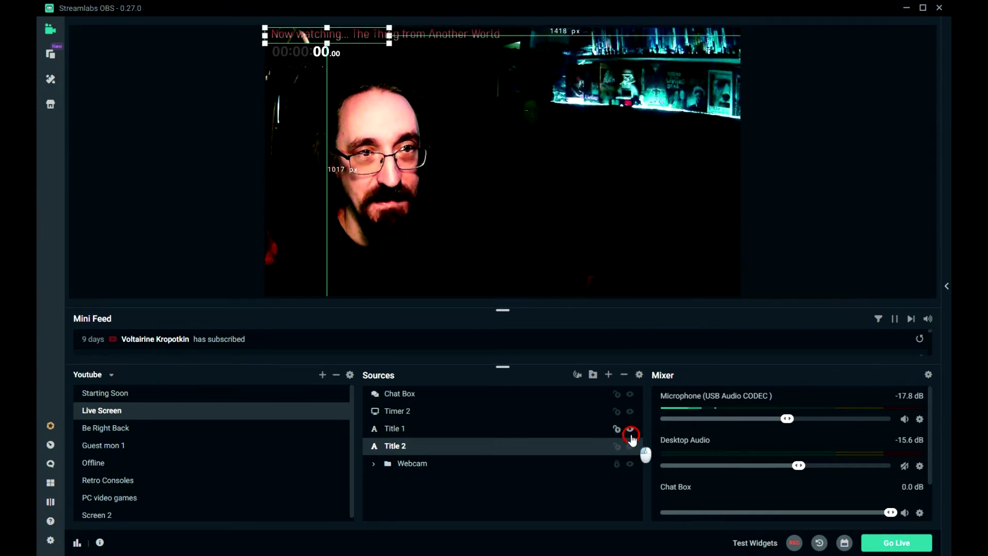
left_click(630, 435)
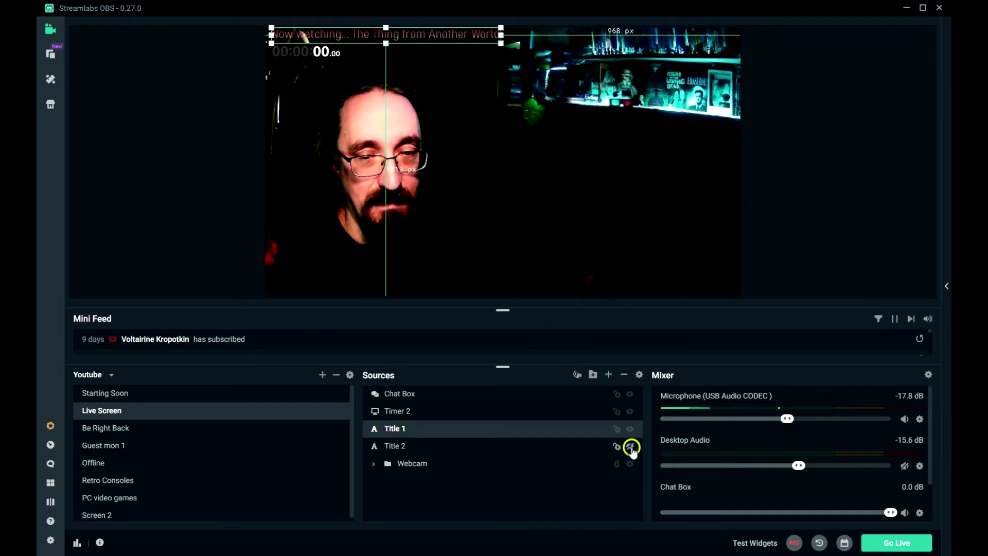
left_click(631, 447)
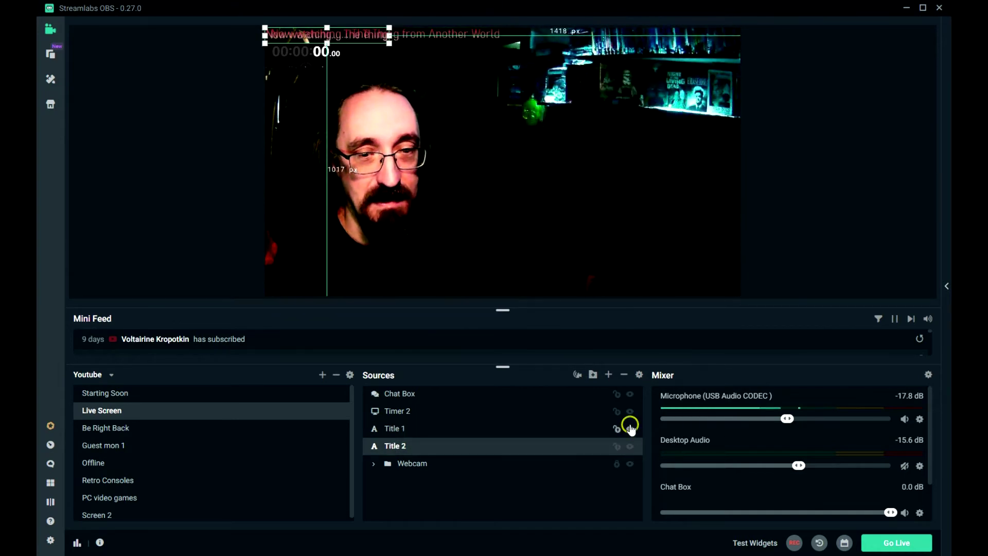
left_click(630, 429)
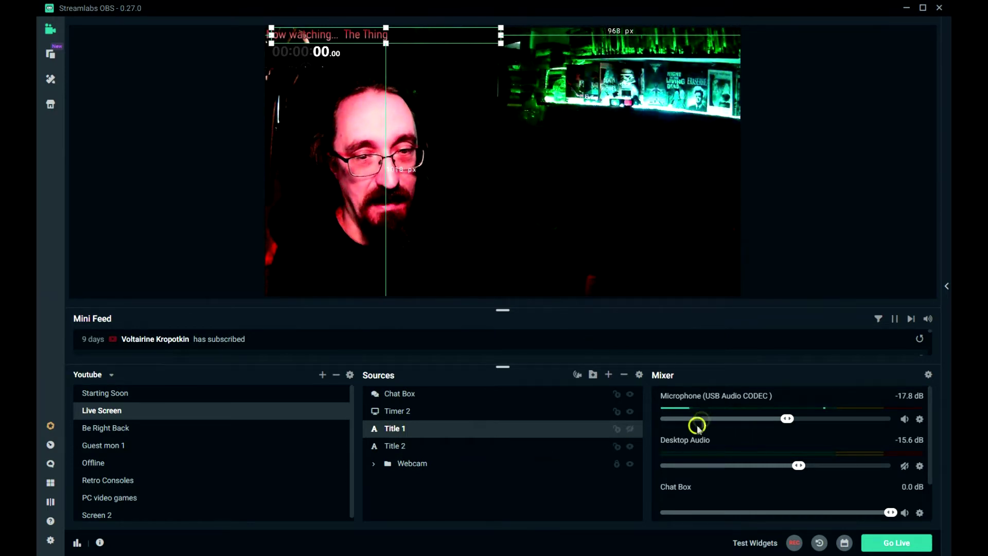
Hide the Timer 2 source in the Live Screen scene and show it again
left_click(631, 412)
left_click(634, 421)
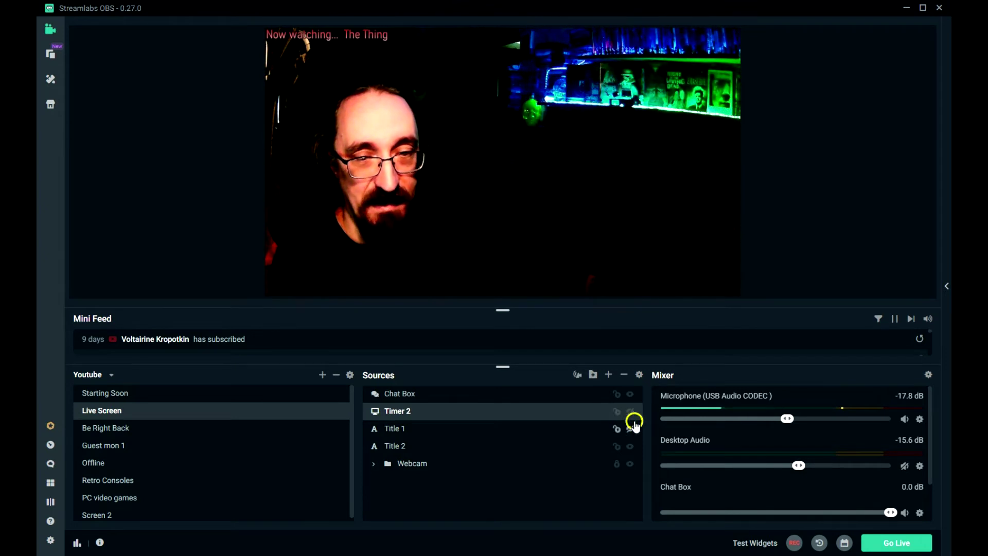
left_click(630, 413)
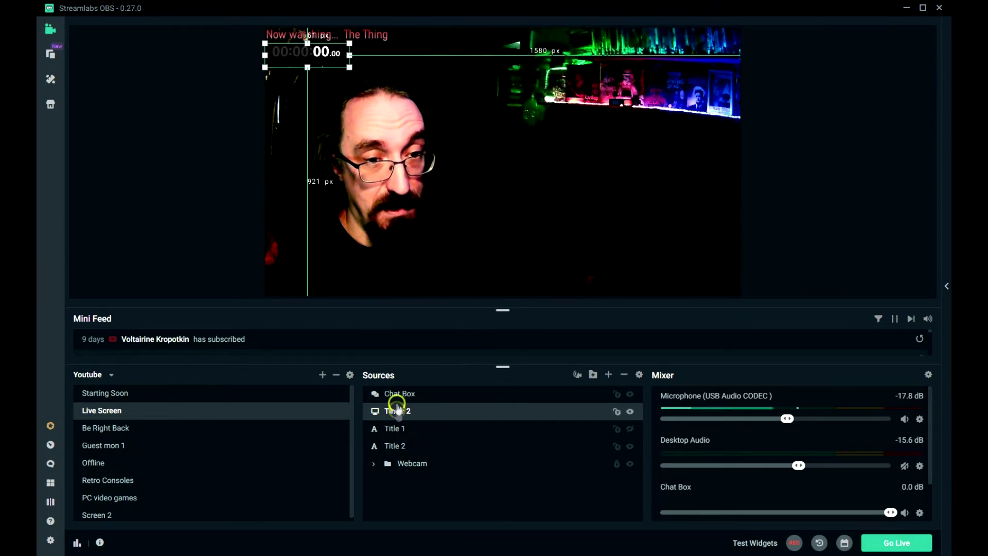
Change the Title 1 text to "Now watching... hello" with a line break after it and save the text settings
left_click(394, 430)
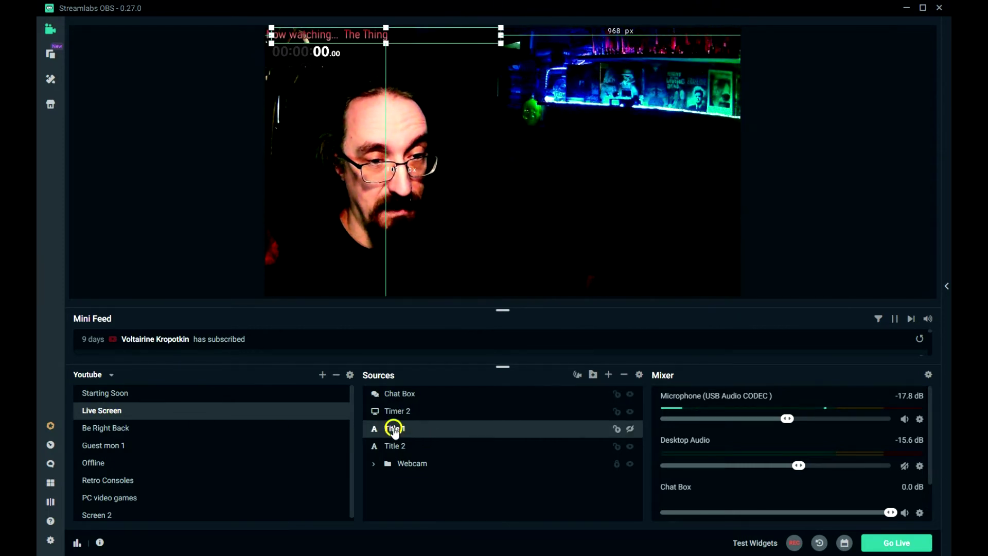
double_click(397, 431)
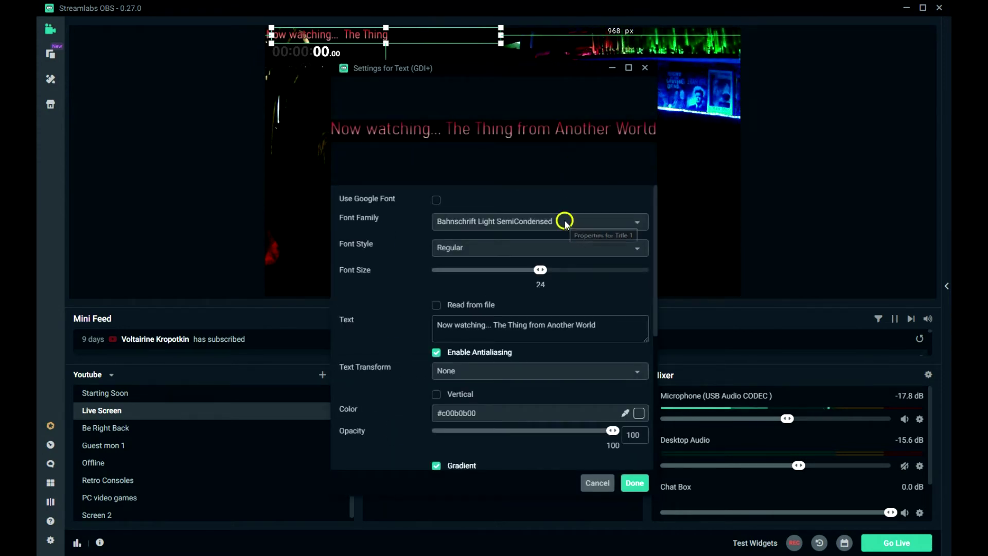
left_click_drag(597, 324, 493, 325)
key("BackSpace")
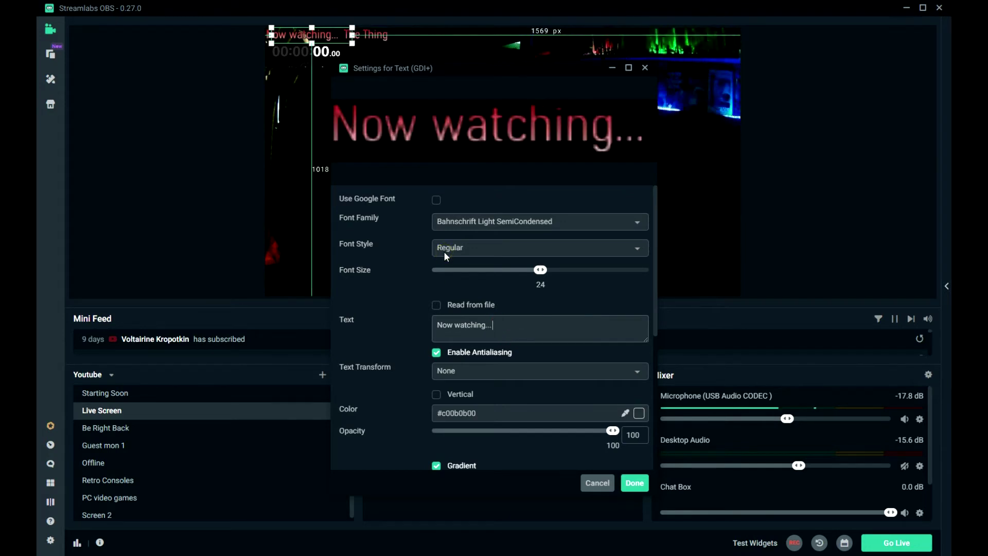
type("hello")
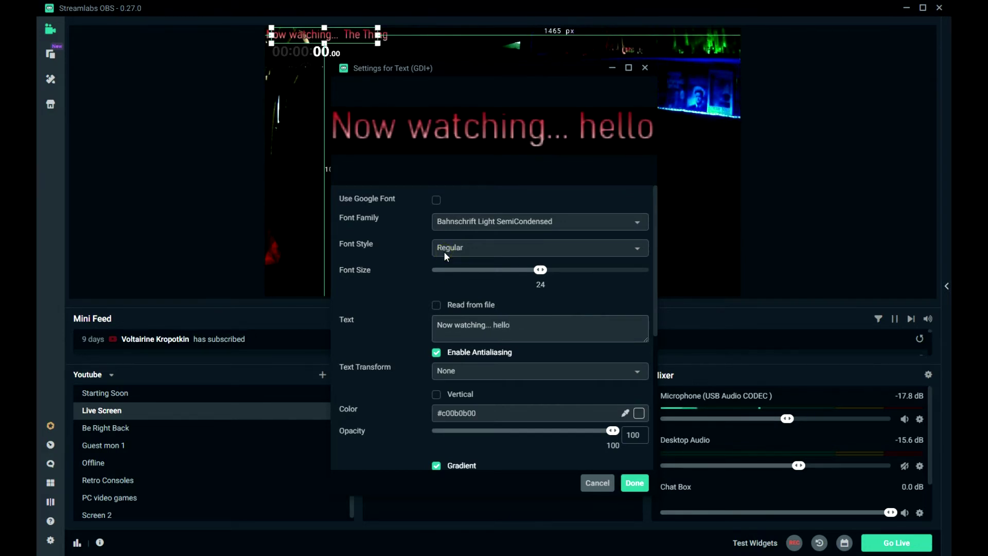
key("Return")
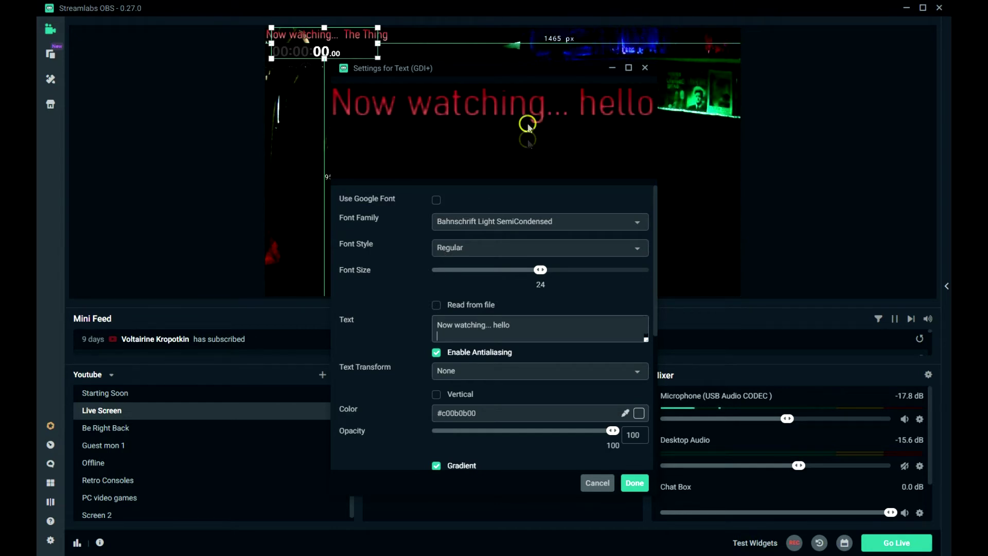
left_click(634, 483)
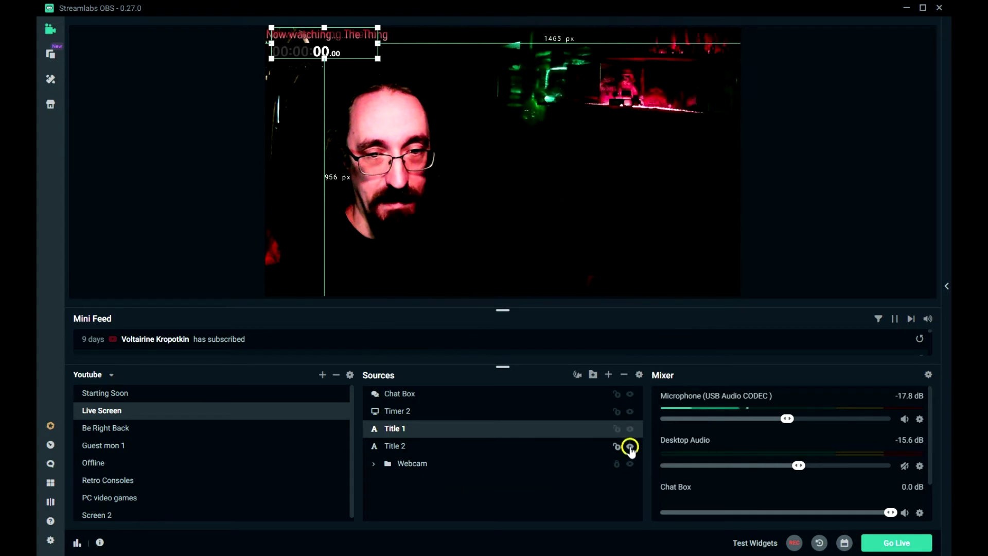
Display Title 1 in place of Title 2 in the Live Screen scene and select Title 1
left_click(630, 446)
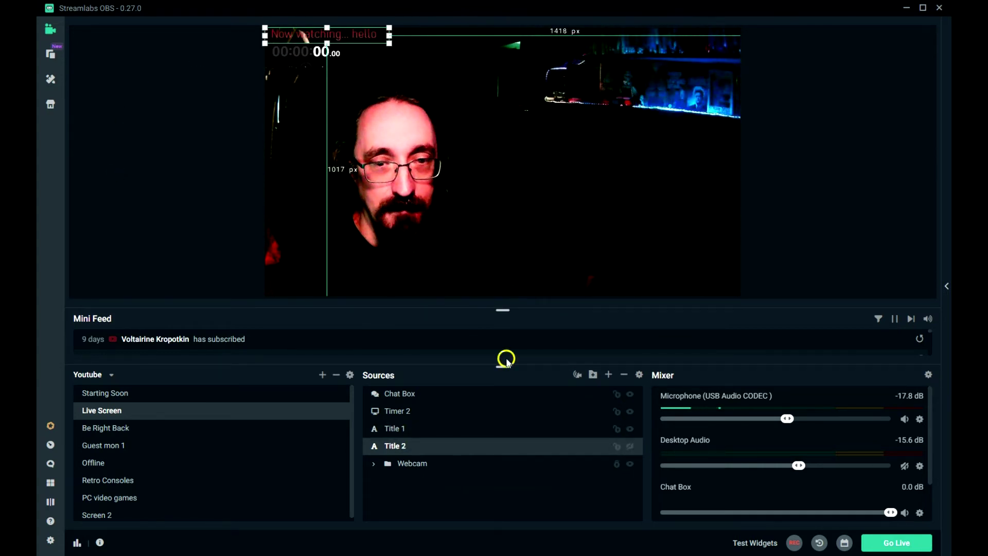
left_click(584, 427)
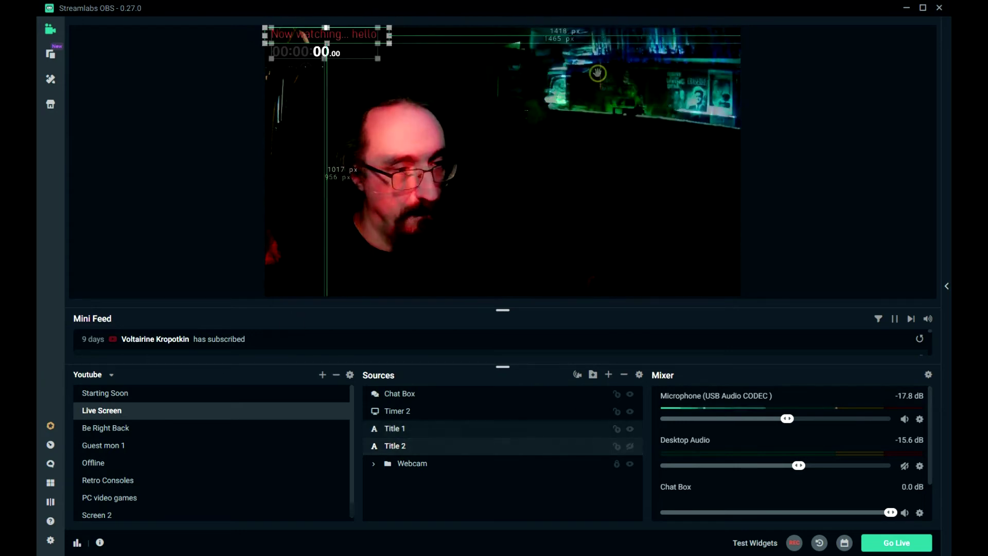
Select the Chat Box, Timer 2 and Title 1 elements in the preview canvas to examine their placement
left_click(642, 126)
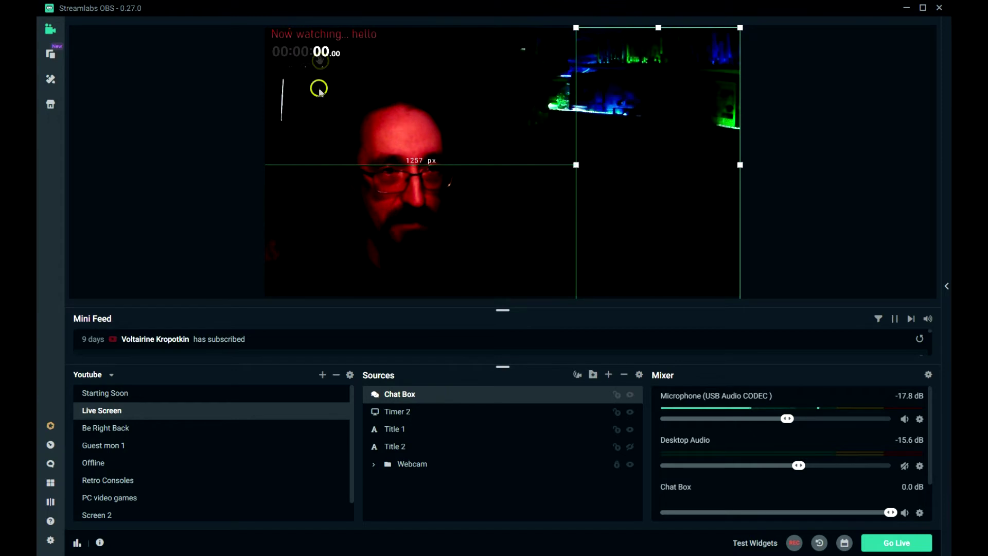
left_click(320, 57)
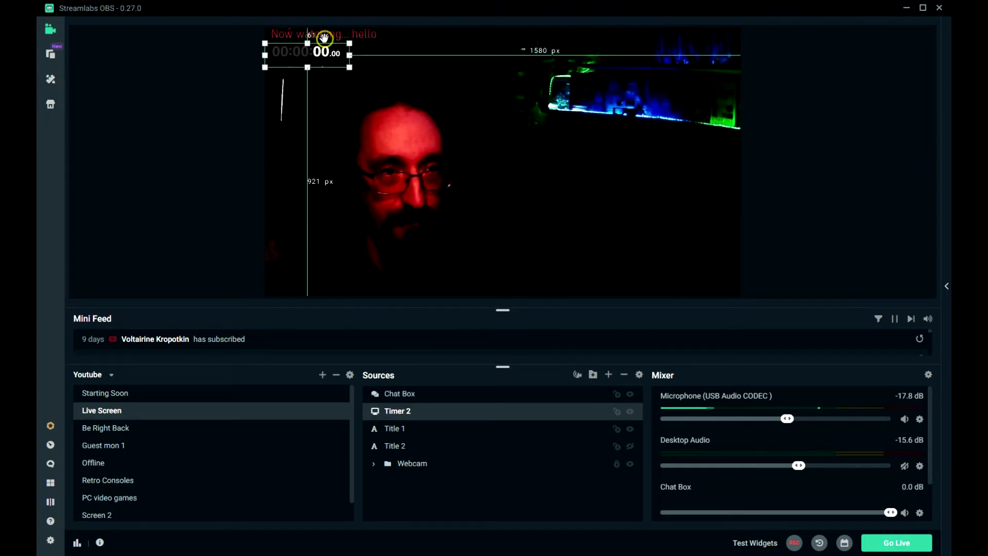
left_click(324, 37)
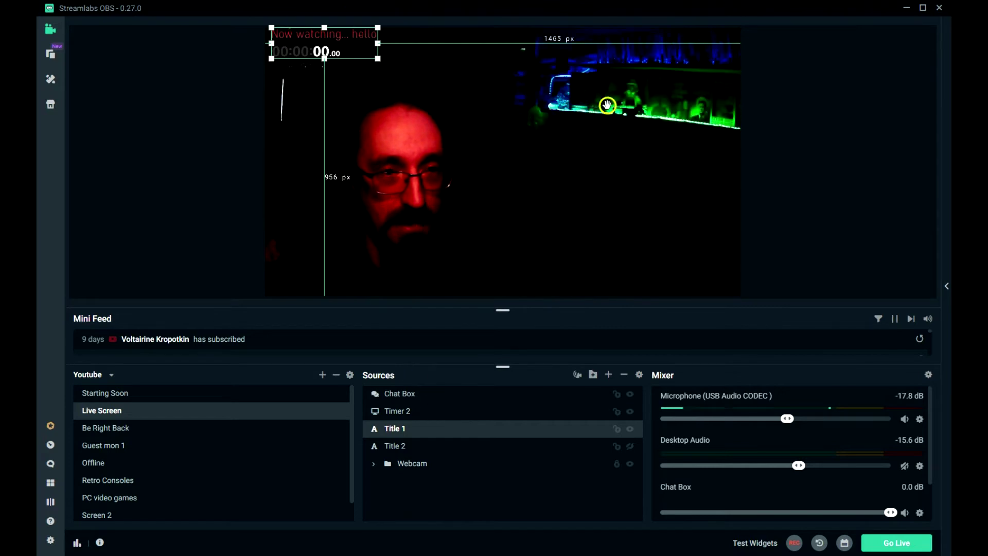
left_click(608, 180)
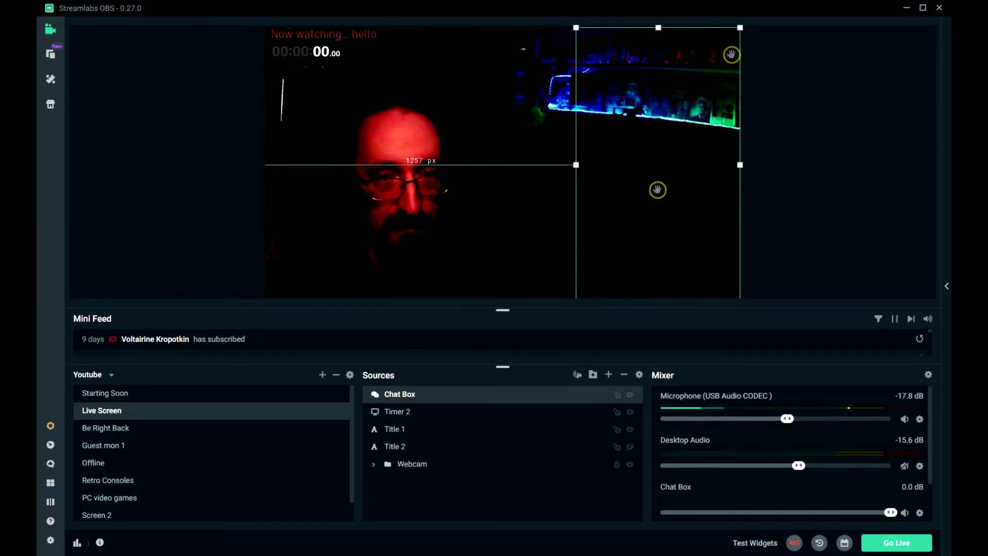
Review the Chat Box widget's visual, font and chatter settings and its available themes, then leave without saving changes
double_click(397, 393)
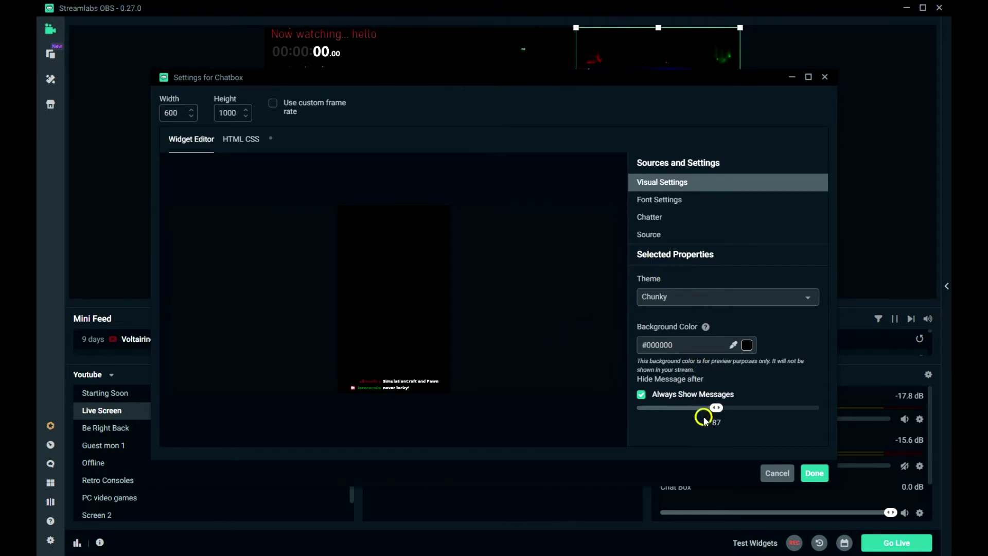
left_click(662, 201)
left_click(649, 218)
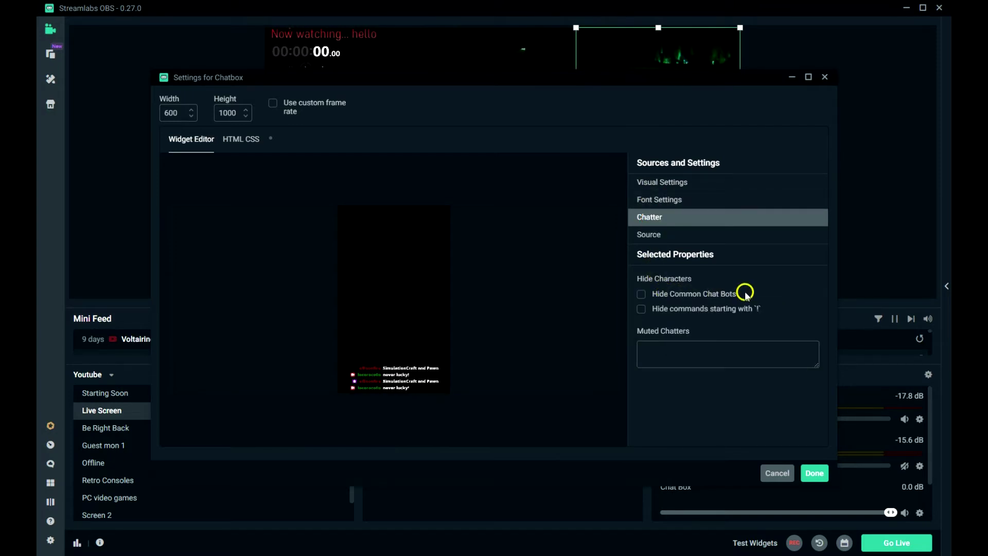
left_click(662, 184)
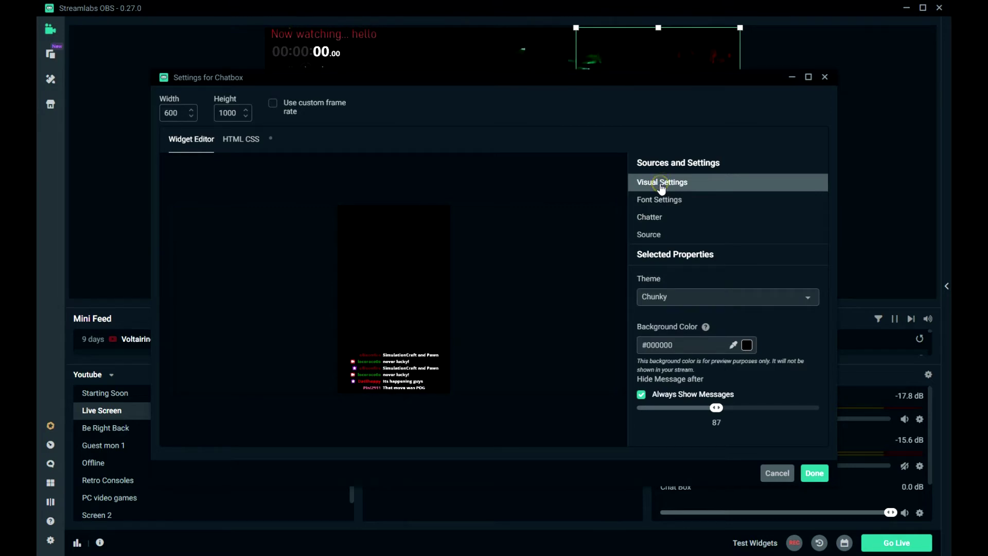
left_click(658, 181)
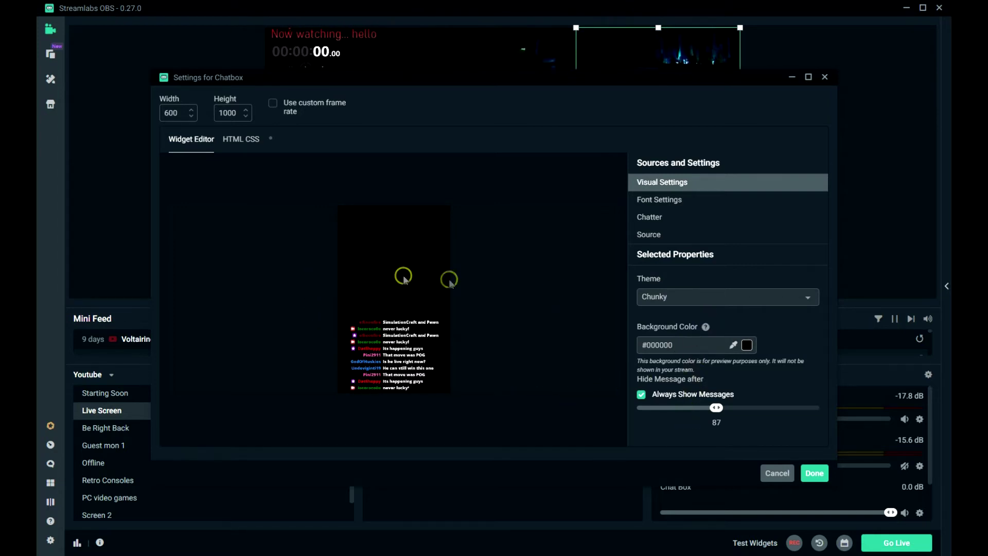
left_click(809, 299)
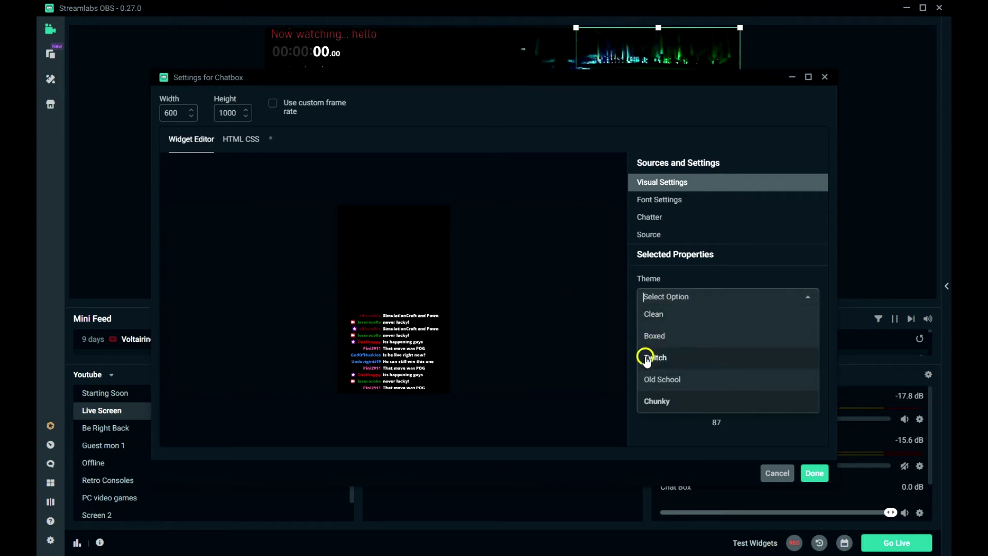
left_click(612, 252)
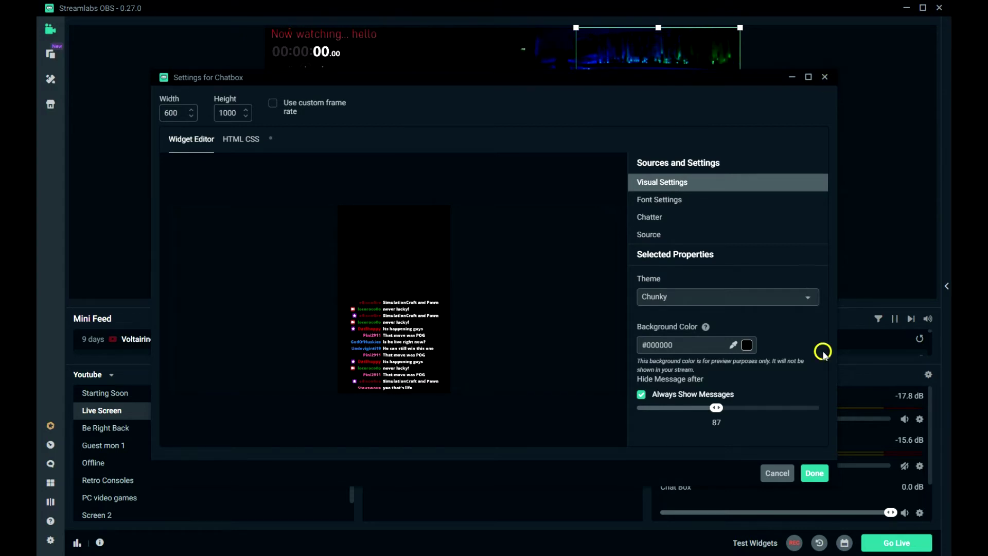
left_click(776, 471)
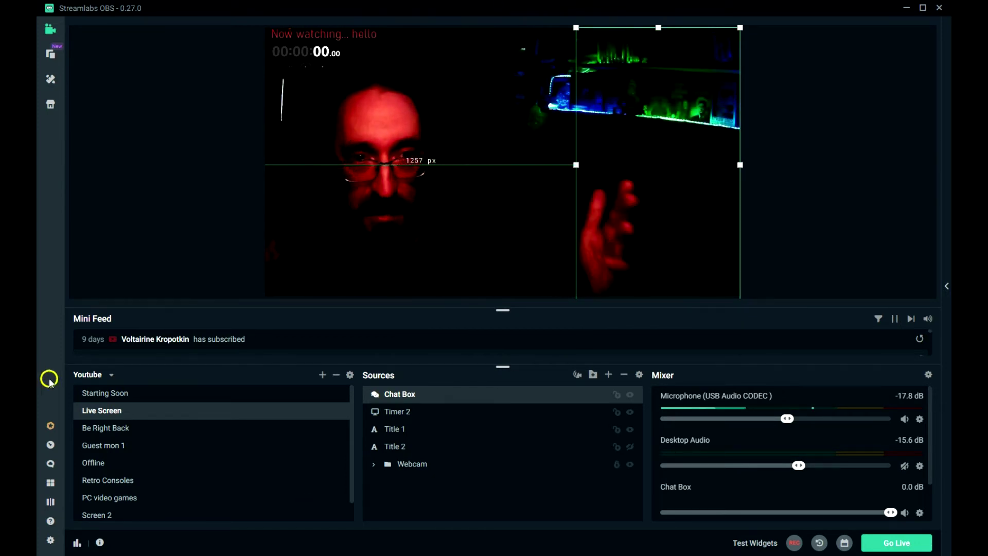
Display the Guest mon 1 scene and select its Chat Box in the preview canvas to examine its placement
left_click(112, 430)
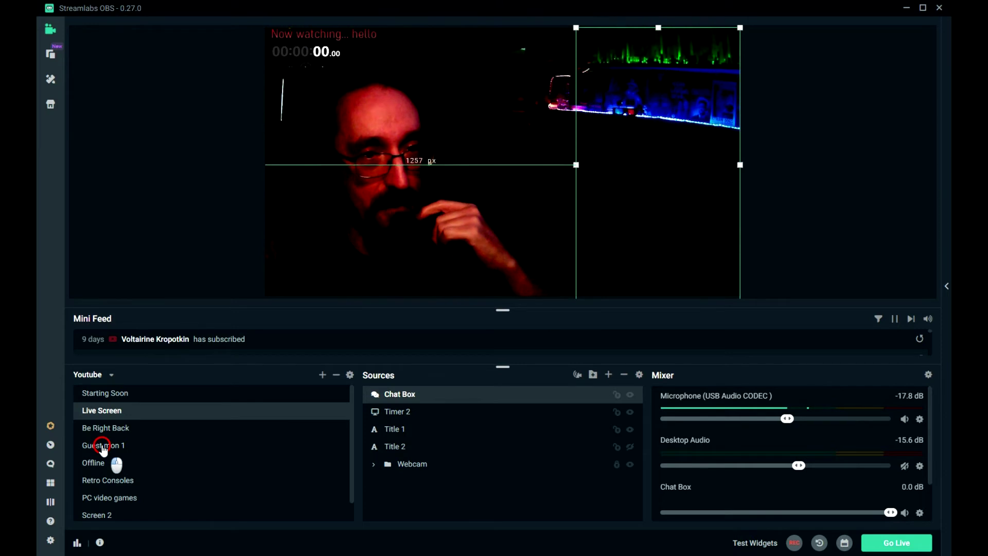
left_click(102, 446)
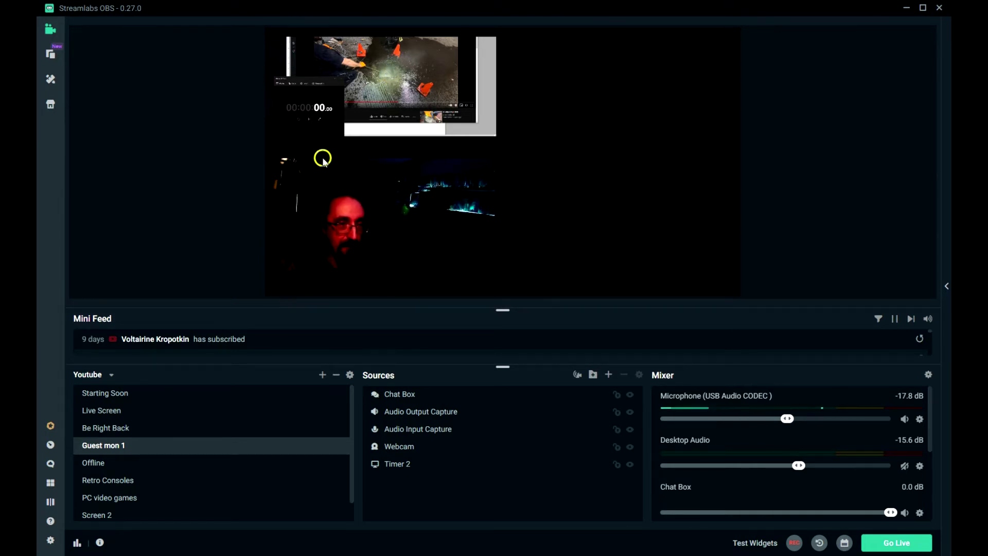
left_click(592, 130)
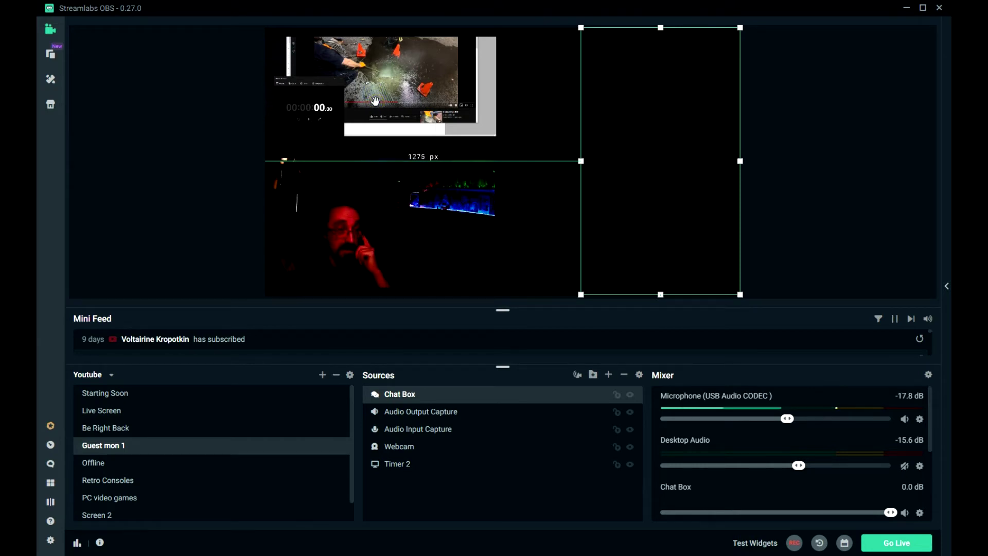
Enlarge the Timer 2 capture slightly in the Guest mon 1 scene and crop its right edge to about 980 px from the canvas's right side
left_click(381, 82)
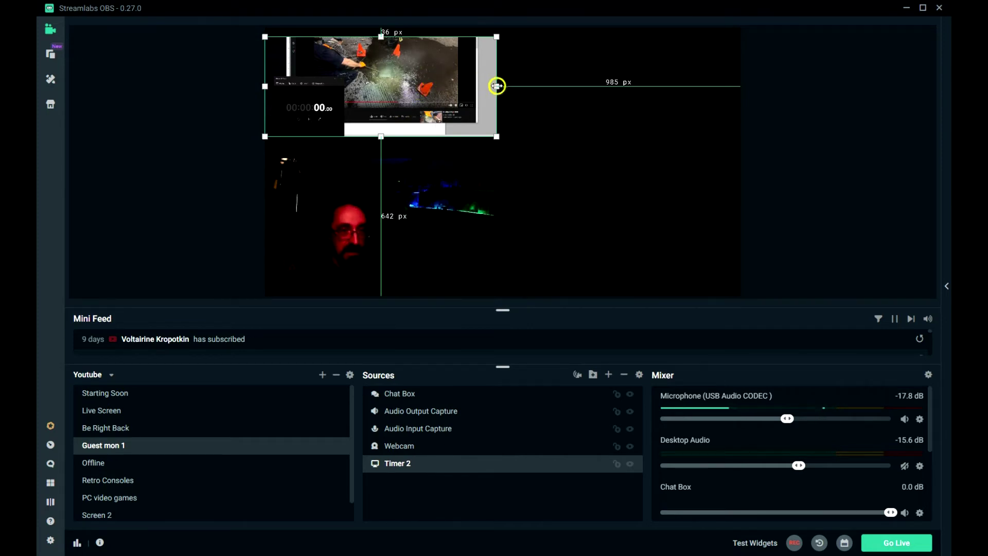
mouse_move(497, 87)
left_mouse_down()
mouse_move(551, 95)
mouse_move(508, 100)
left_mouse_up()
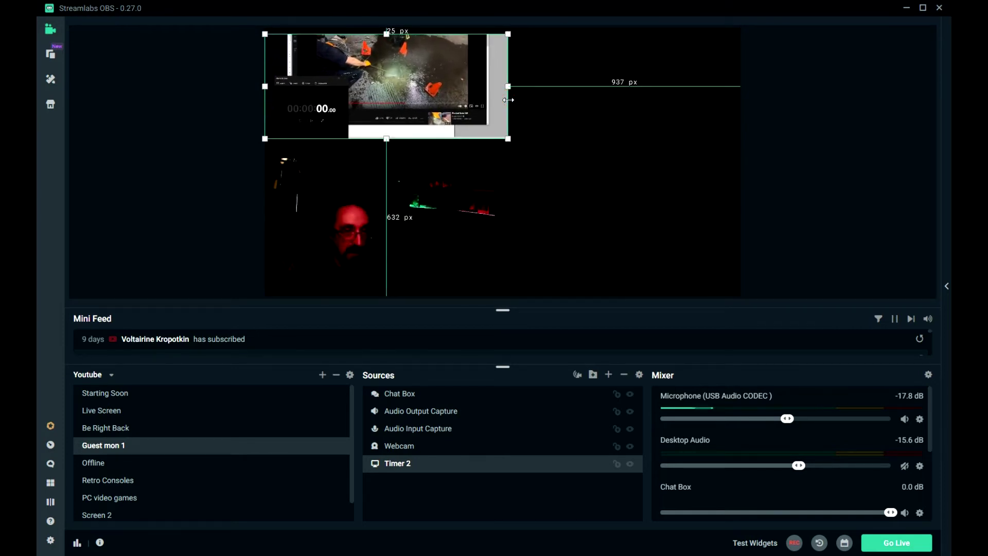
mouse_move(506, 87)
left_mouse_down()
mouse_move(527, 92)
mouse_move(504, 88)
left_mouse_up()
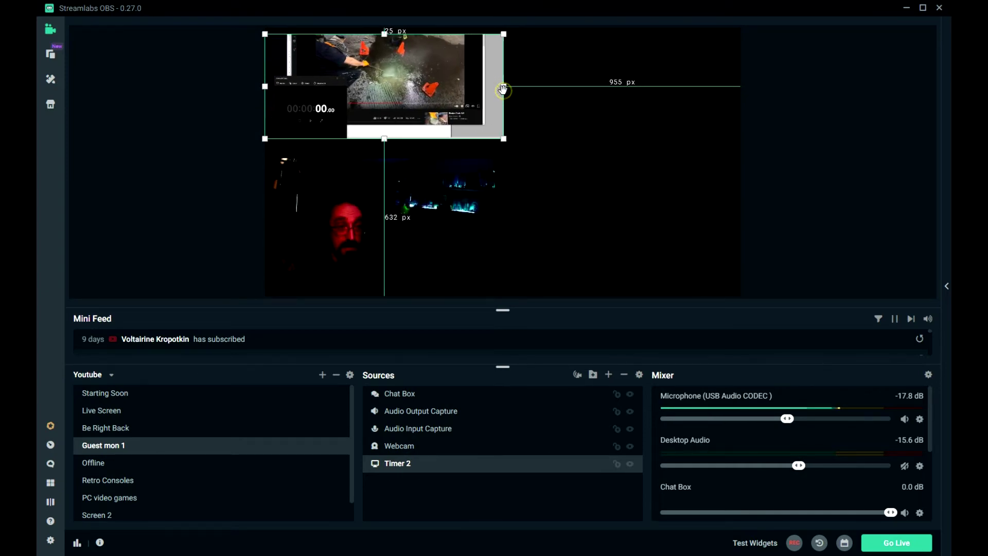
left_click(506, 91)
left_click_drag(505, 88, 497, 106)
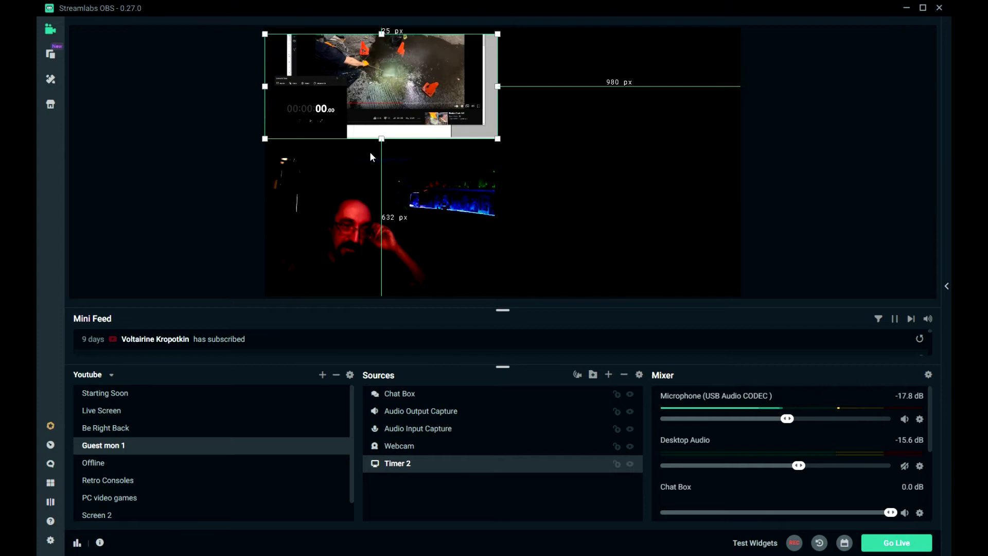
left_click(294, 10)
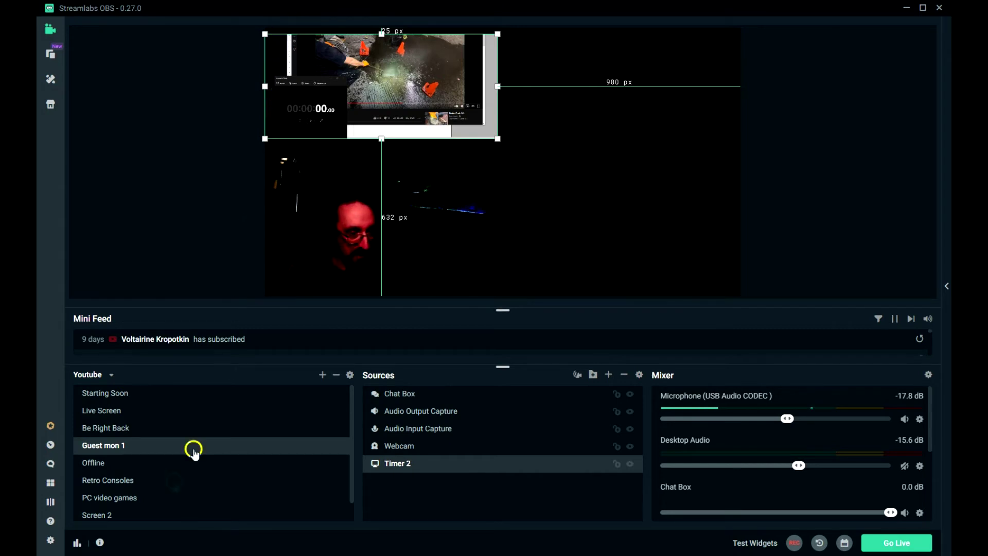
Show the Offline scene and the Retro Consoles scene, and look through the audio channels of Retro Consoles in the mixer
left_click(91, 465)
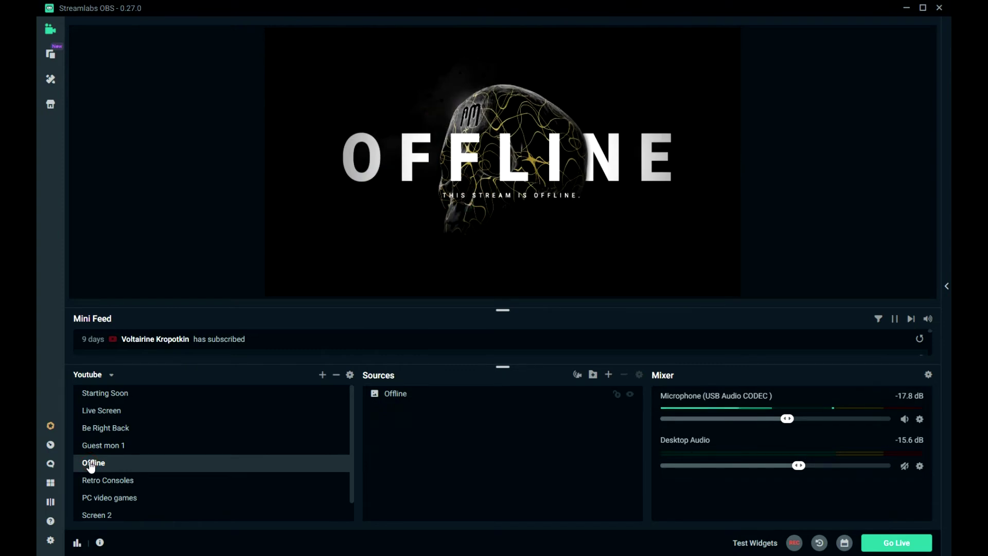
left_click(103, 480)
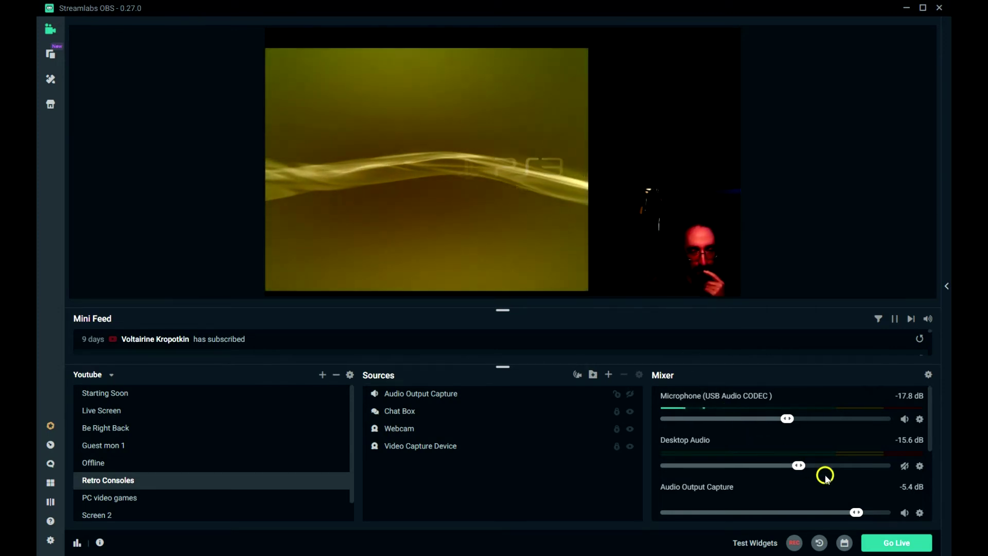
scroll(825, 473, "down", 1)
scroll(826, 469, "down", 1)
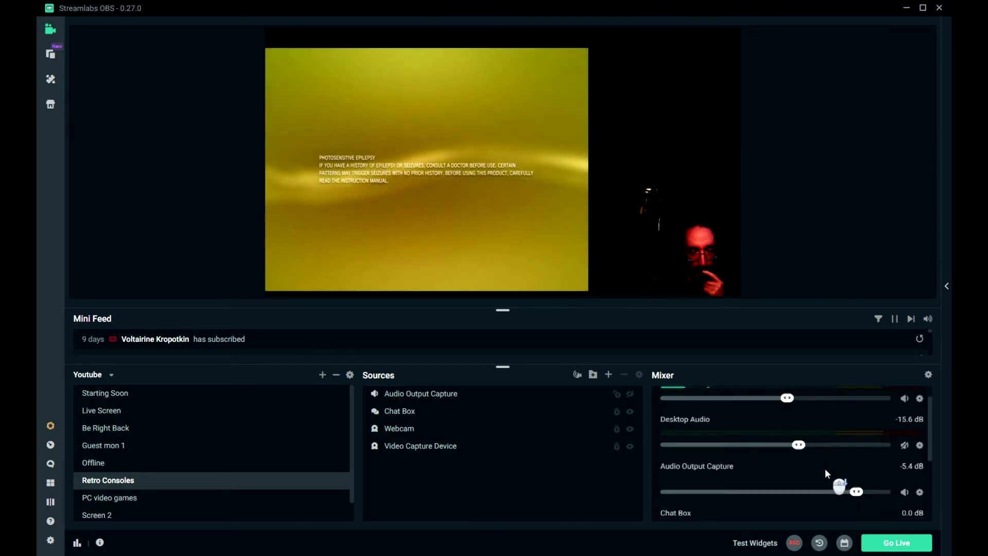
scroll(800, 471, "up", 1)
scroll(800, 471, "up", 1)
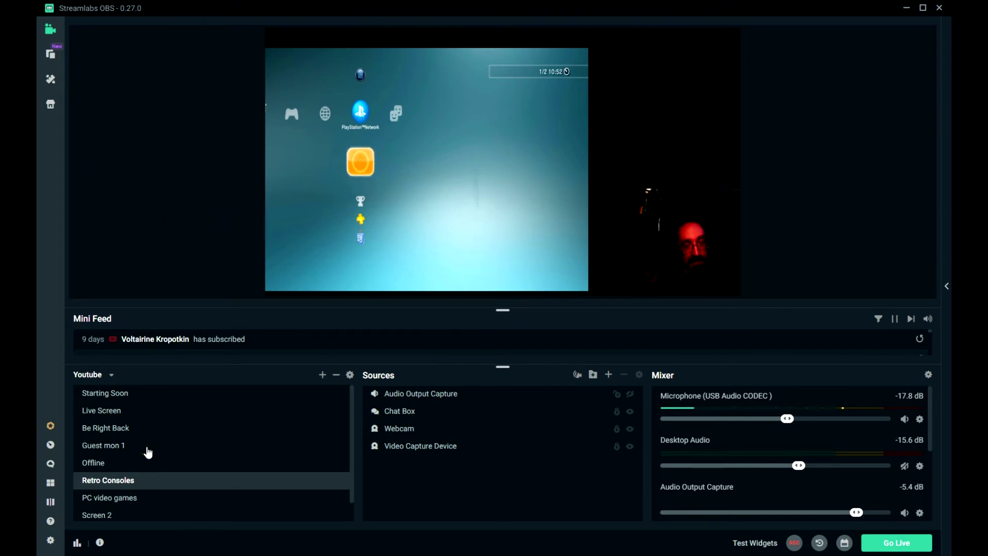
left_click(127, 438)
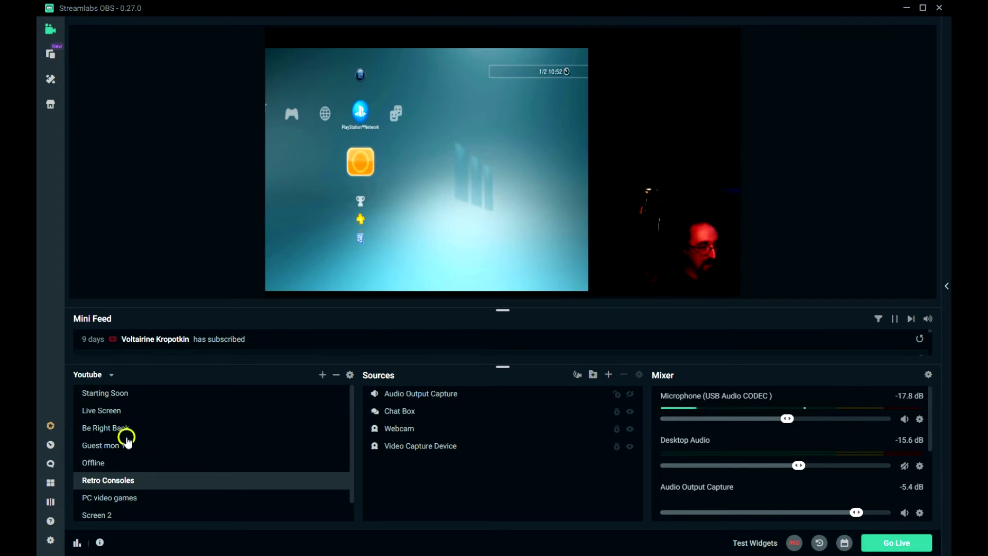
Display the PC video games scene and move its Webcam to the canvas's lower-right area, about 1392 px from the left and 540 px from the top
left_click(109, 498)
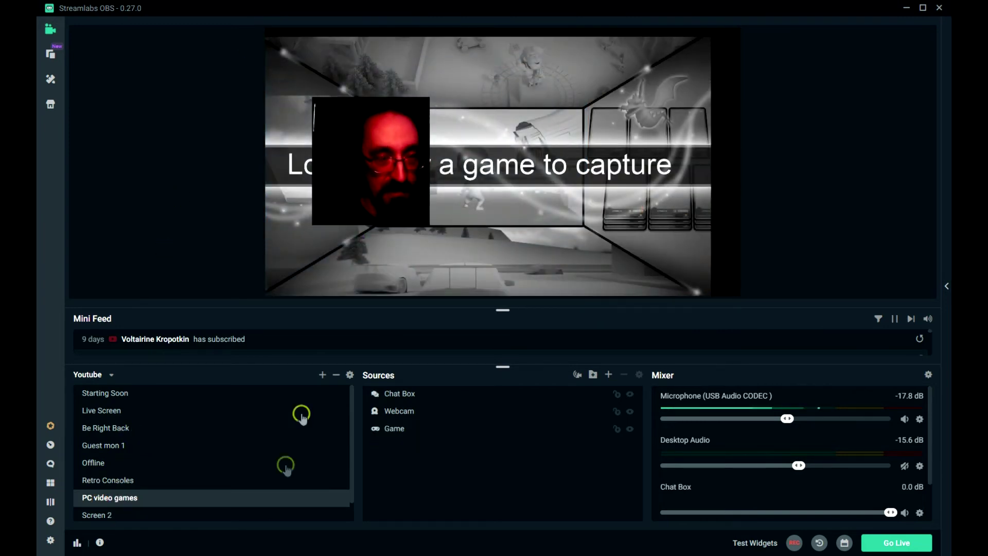
scroll(216, 472, "down", 1)
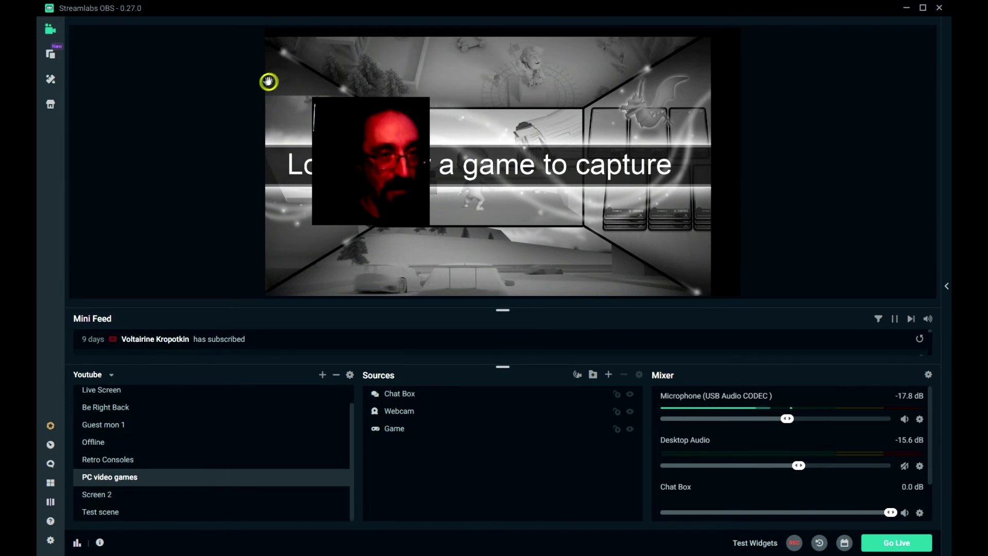
left_click(352, 159)
left_click(399, 133)
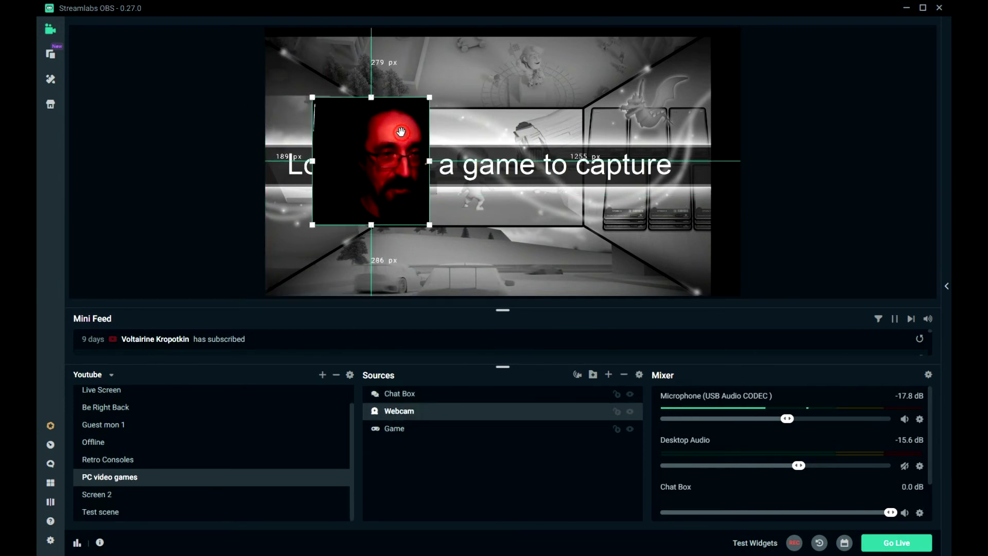
left_click_drag(402, 132, 699, 199)
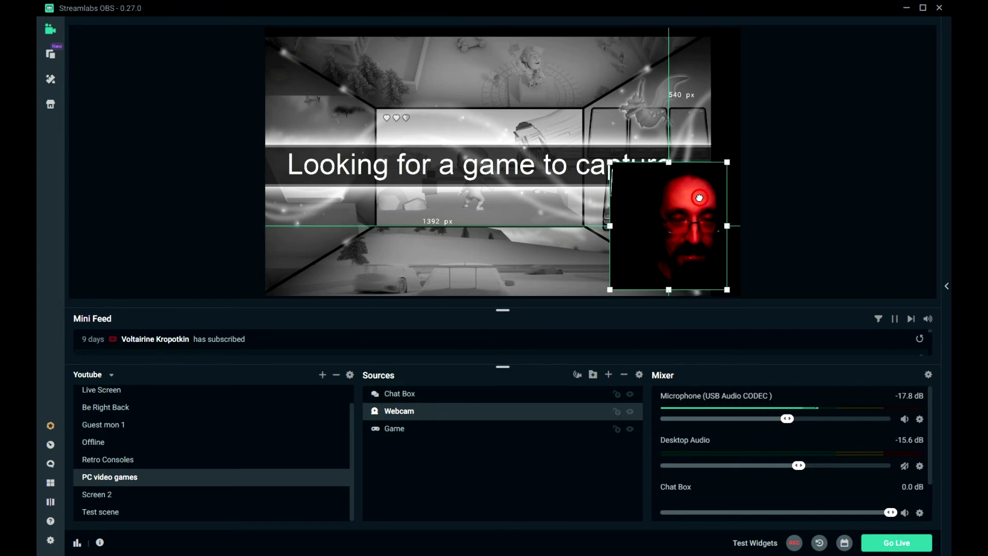
Select the Chat Box and the Game capture in the PC video games canvas to examine their placement
left_click(346, 168)
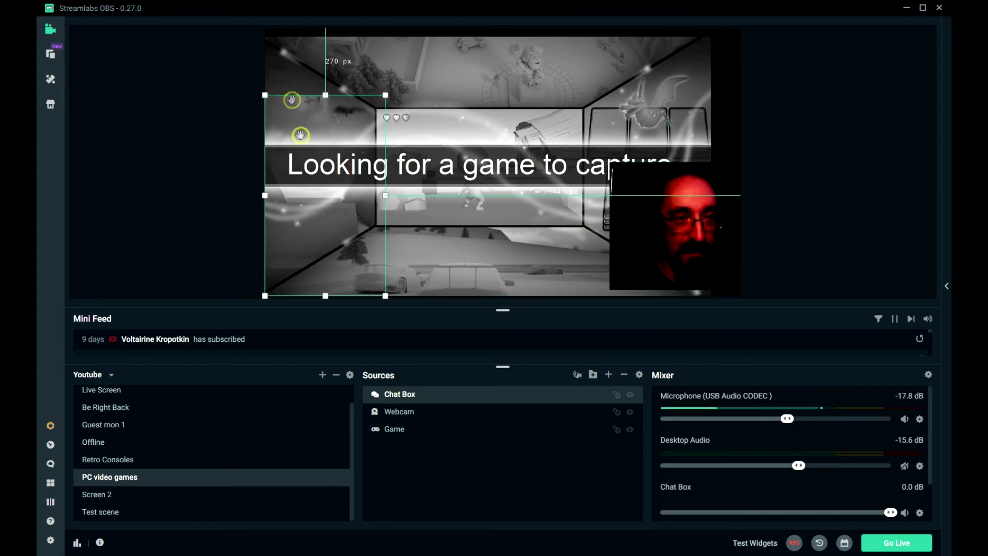
left_click(437, 154)
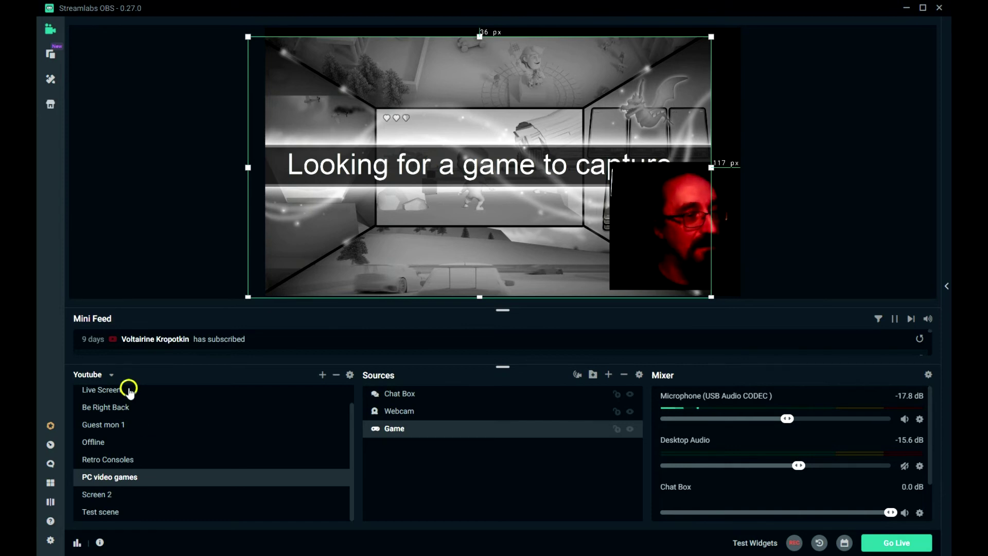
Show the Starting Soon scene and switch from it to the Live Screen scene
scroll(131, 426, "up", 1)
scroll(132, 426, "up", 1)
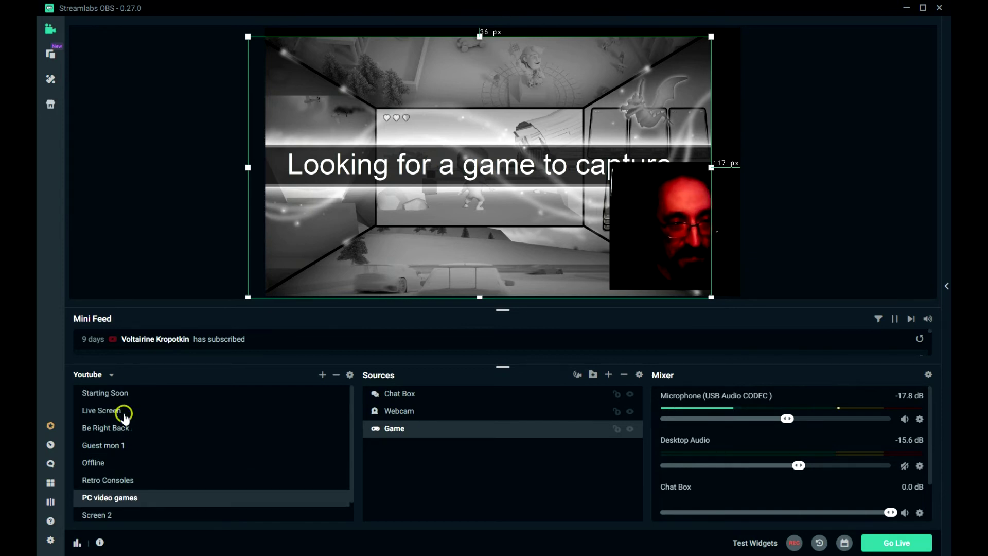
left_click(117, 393)
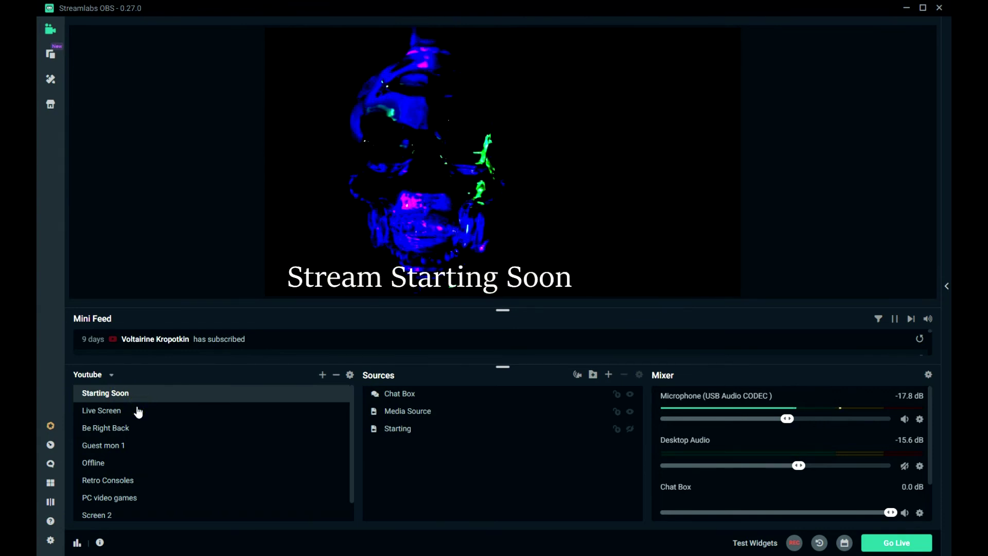
left_click(90, 410)
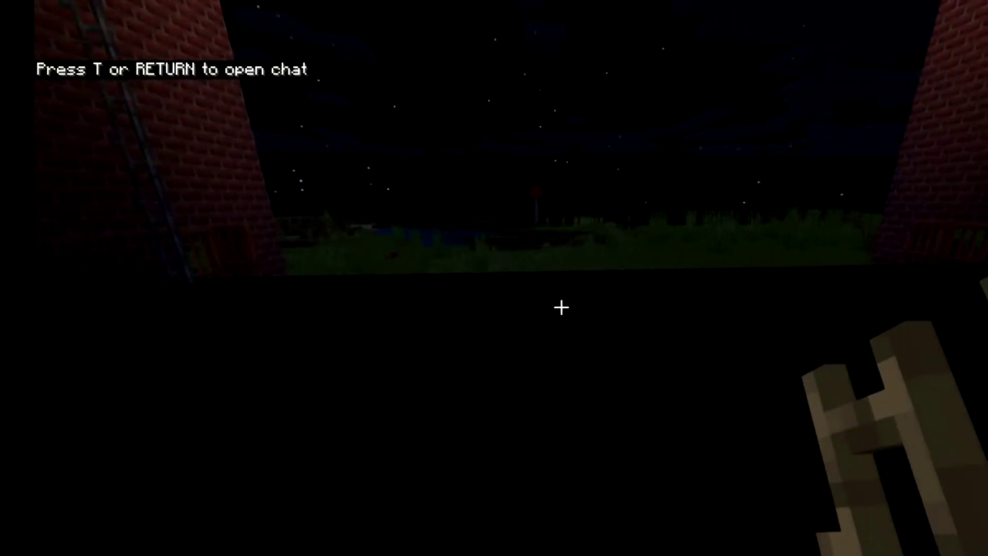
key("w")
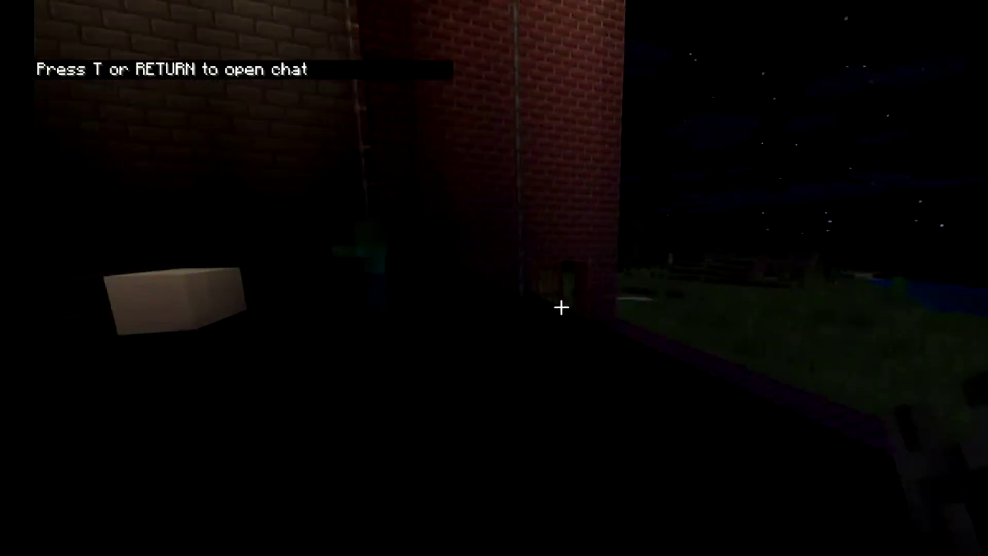
key("s")
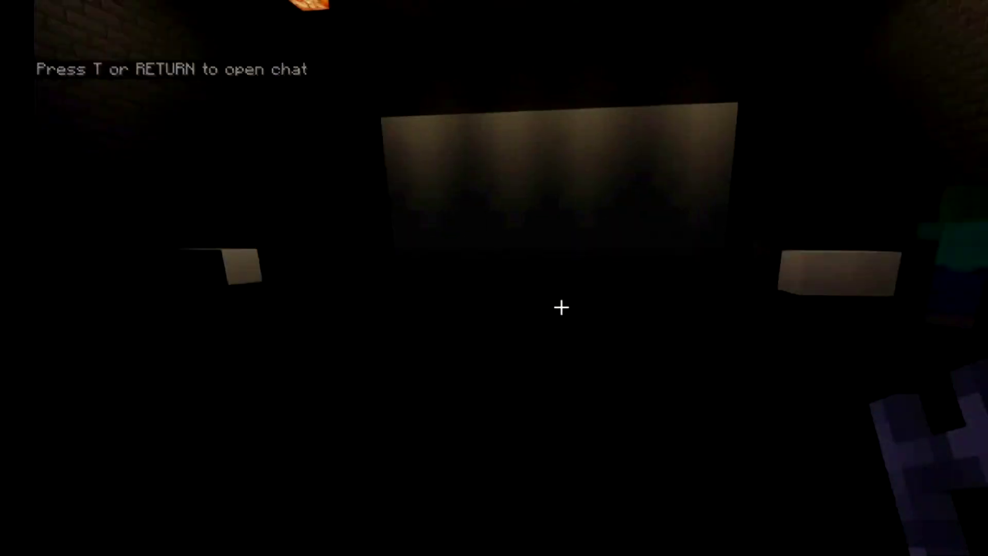
key("w")
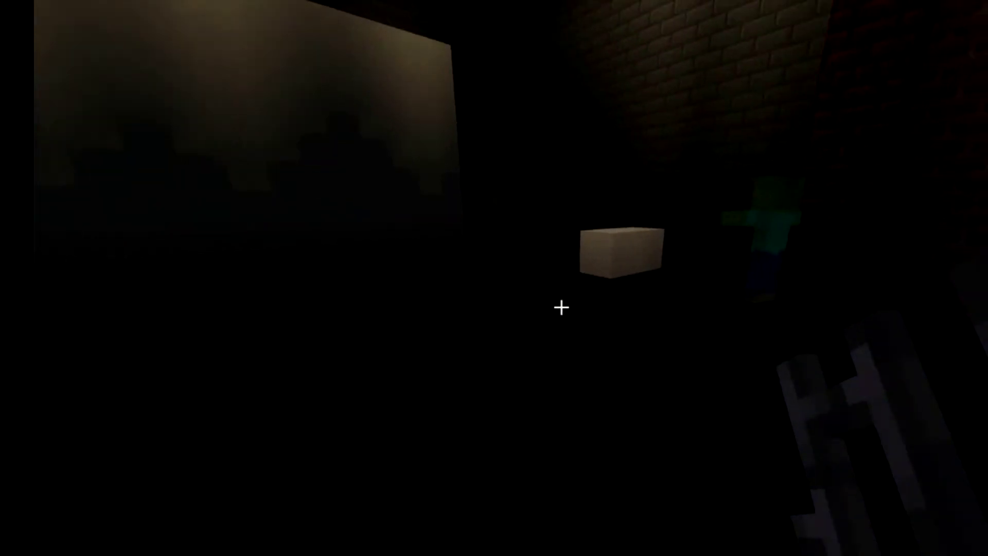
key("a")
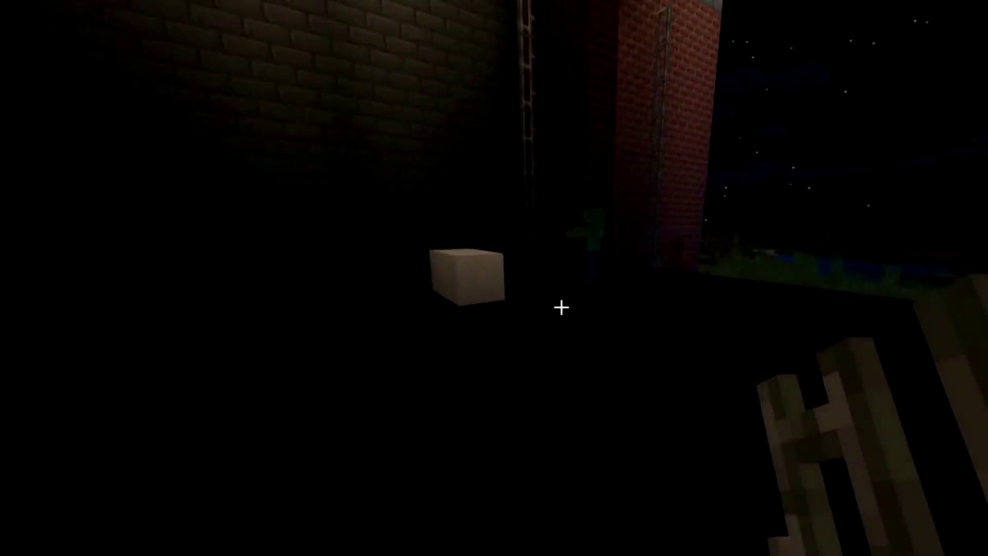
key("a")
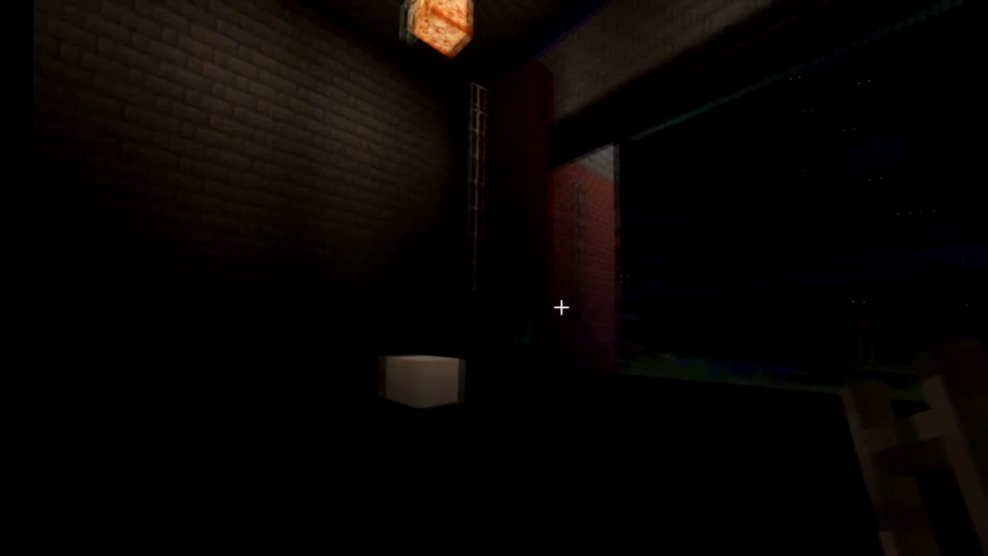
key("w")
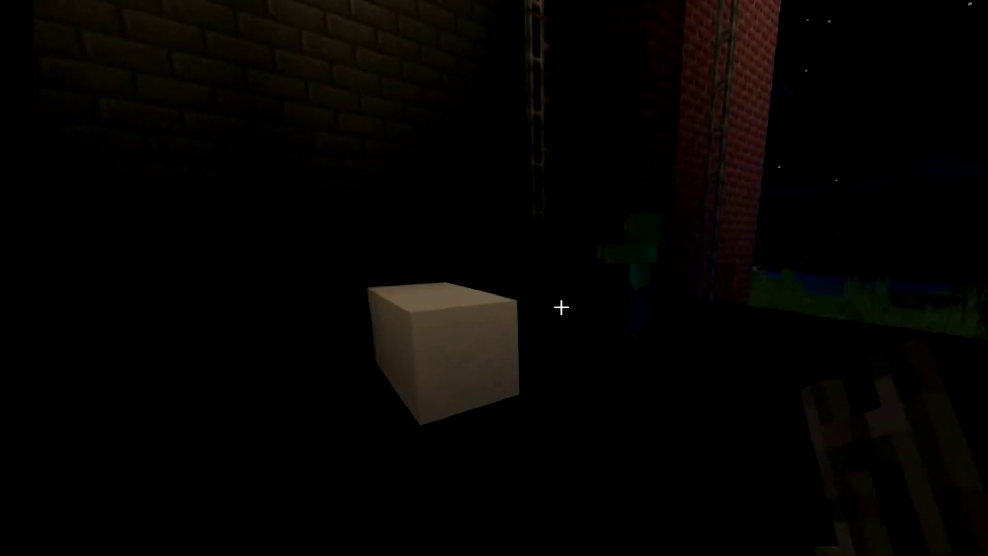
key("w")
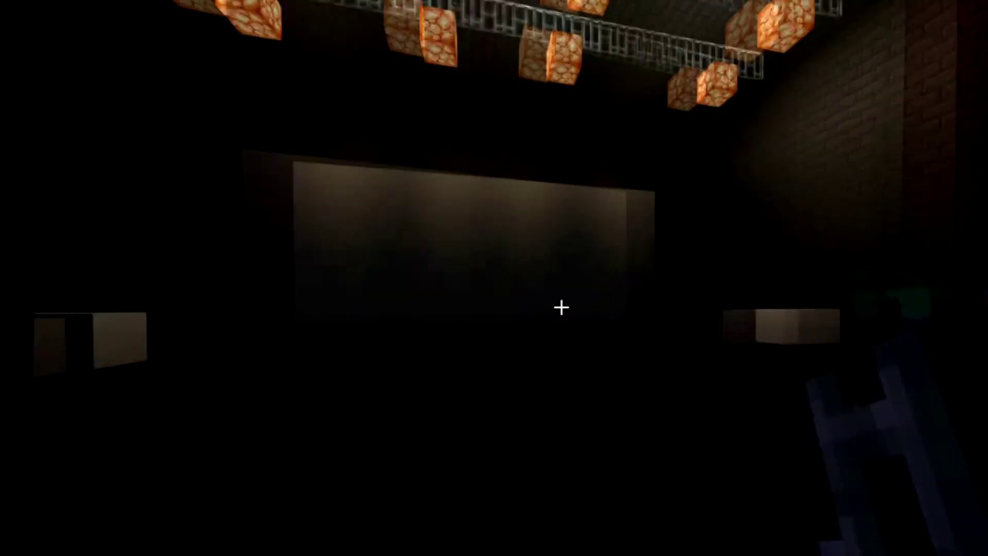
key("s")
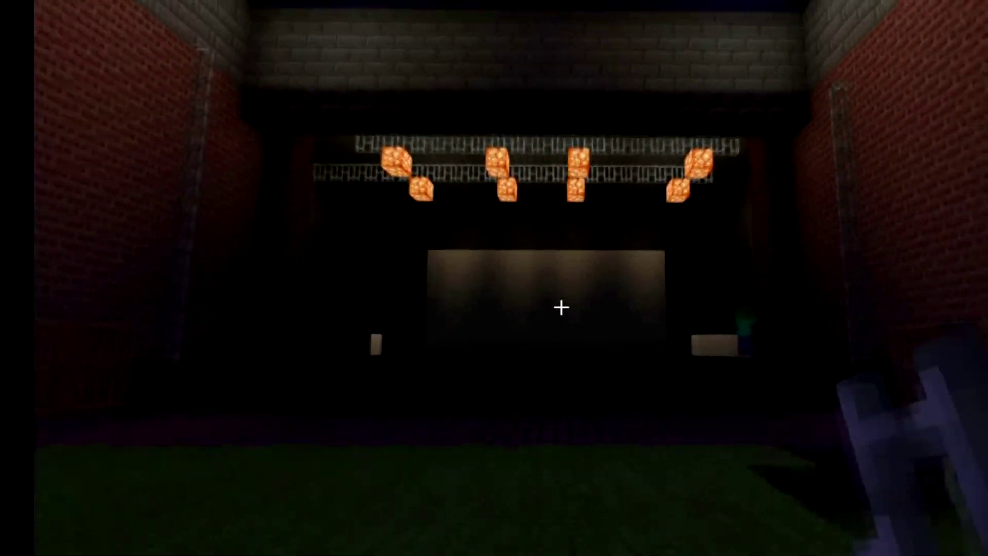
key("s")
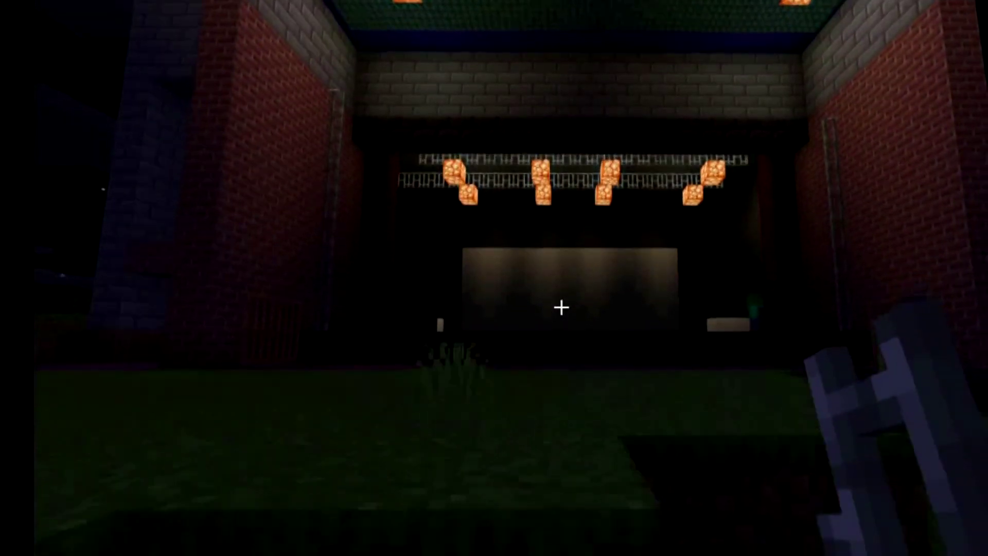
key("w")
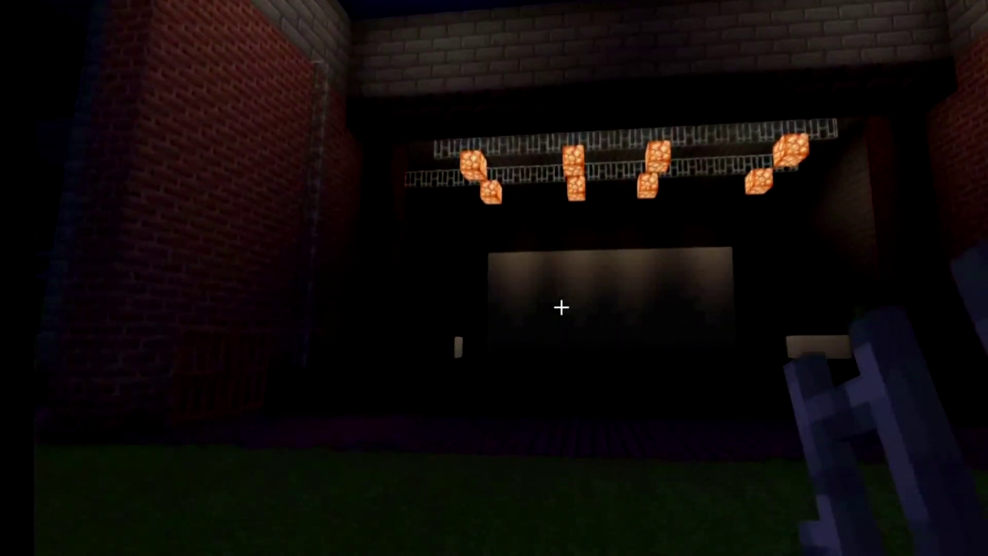
key("w")
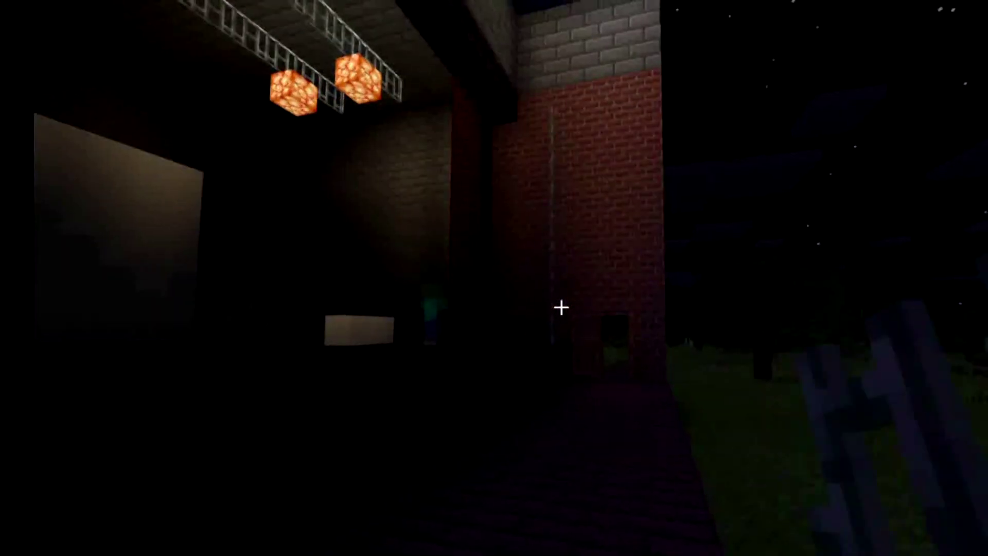
key("w")
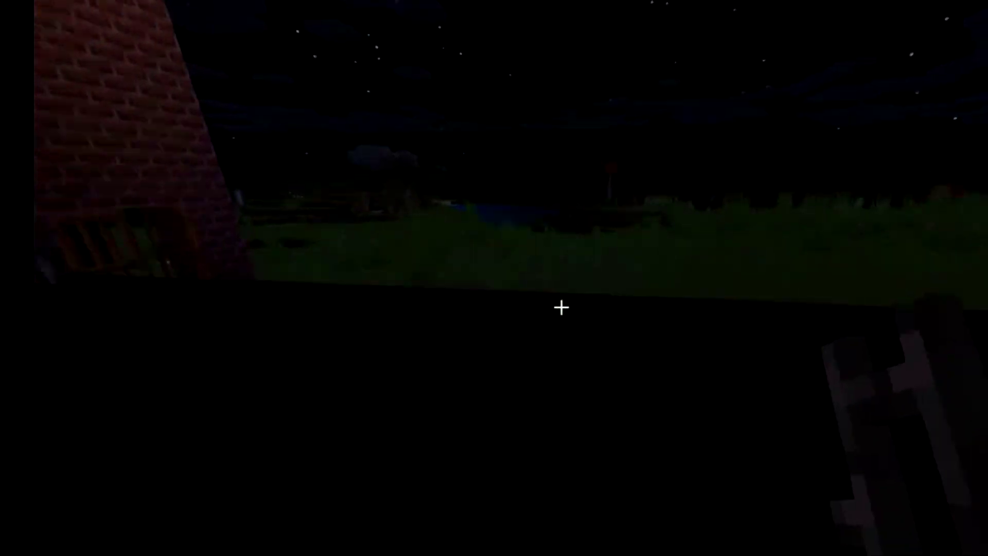
key("w")
key("s")
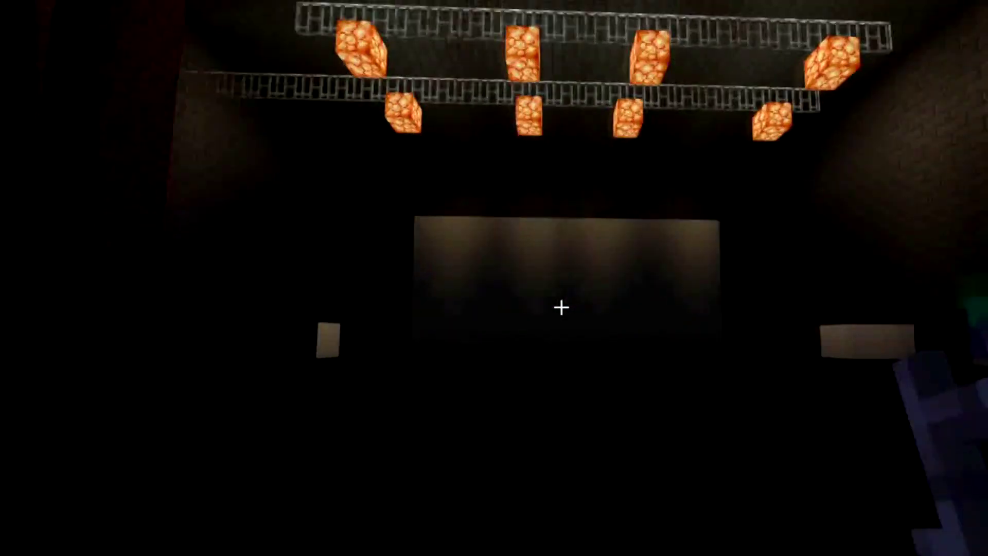
key("s")
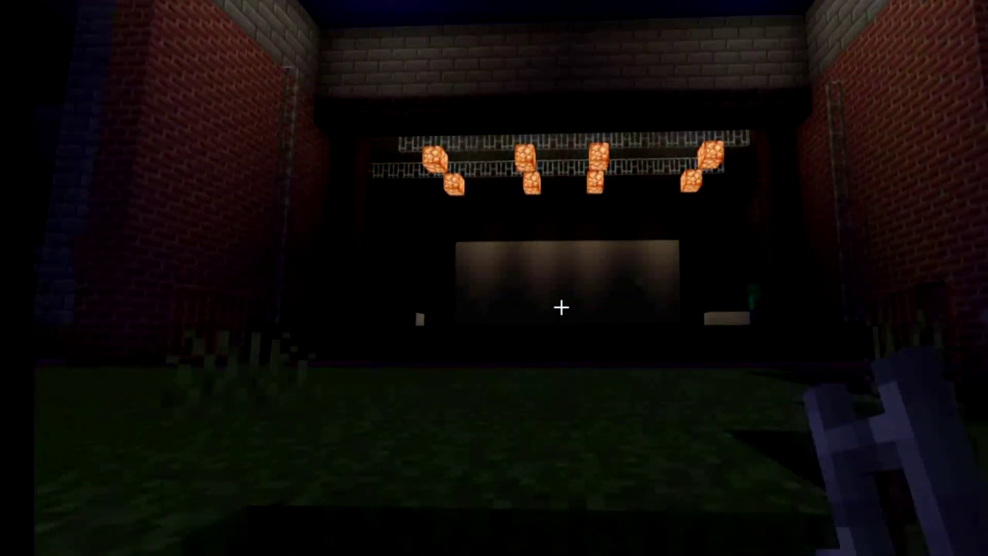
key("w")
key("space")
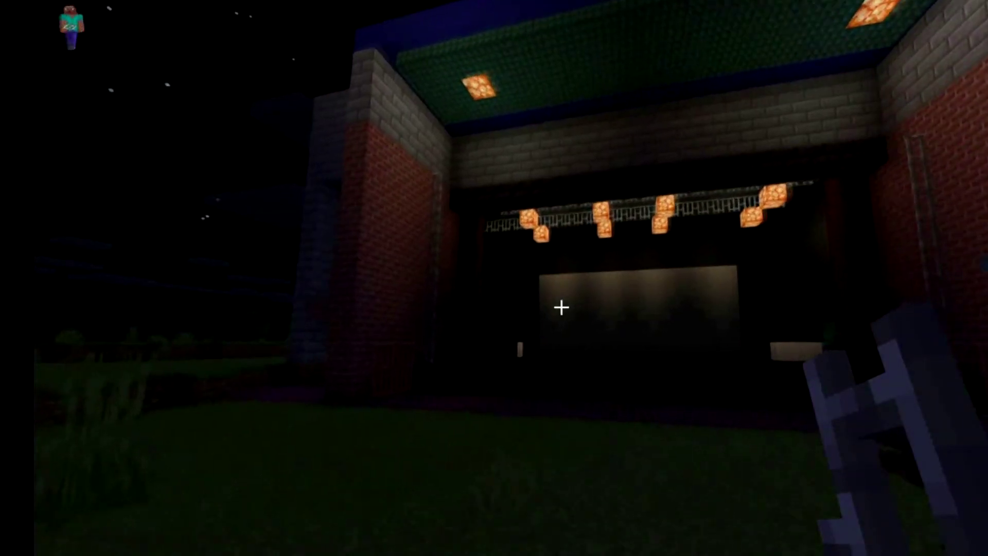
key("w")
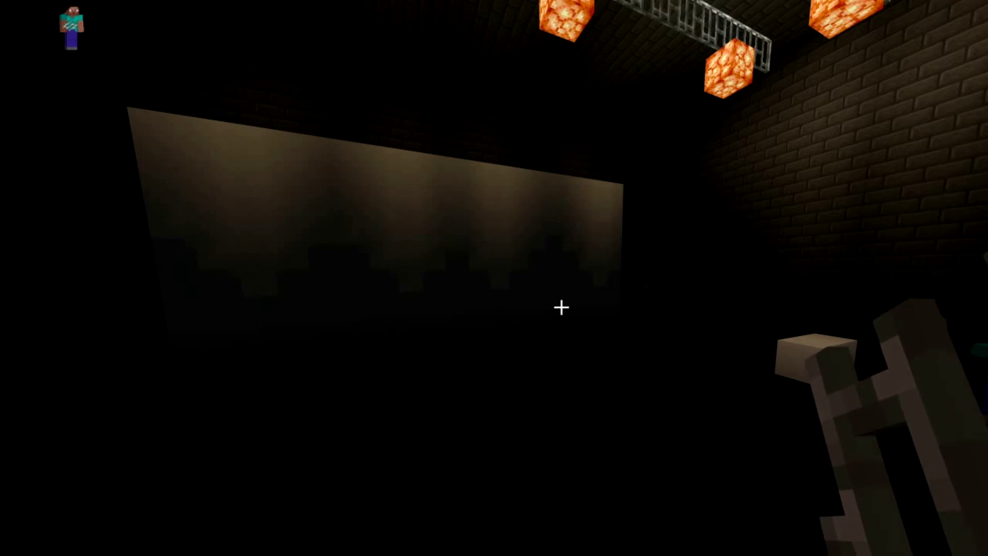
key("w")
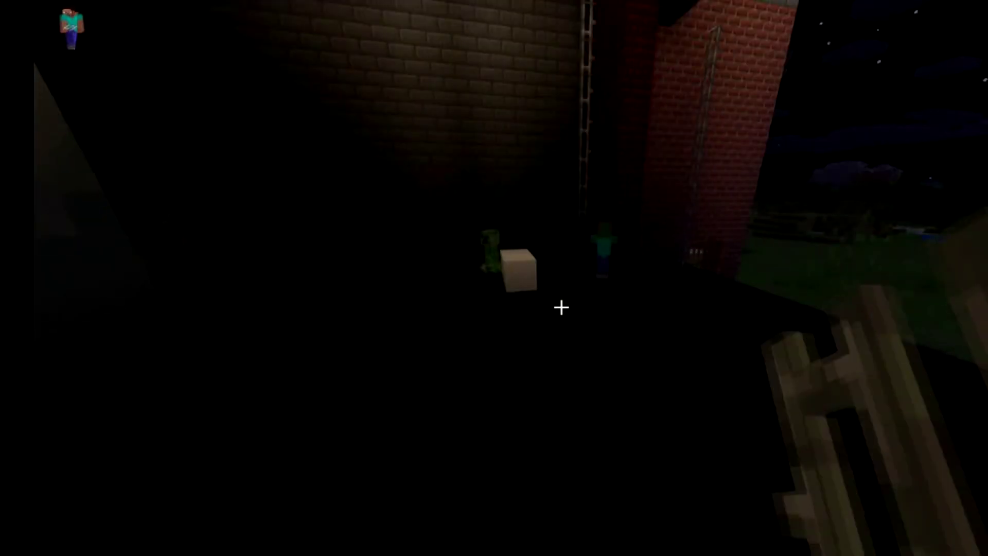
key("w")
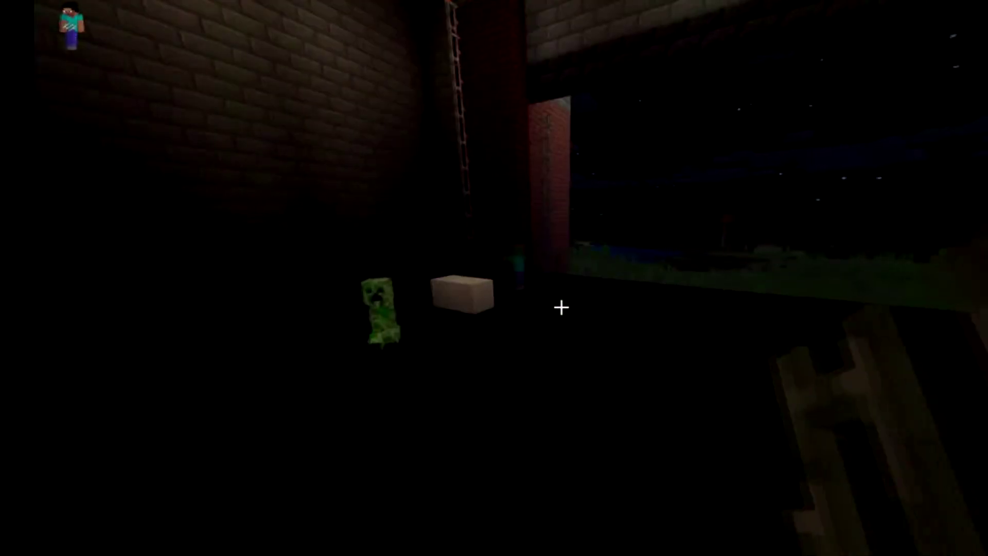
key("w")
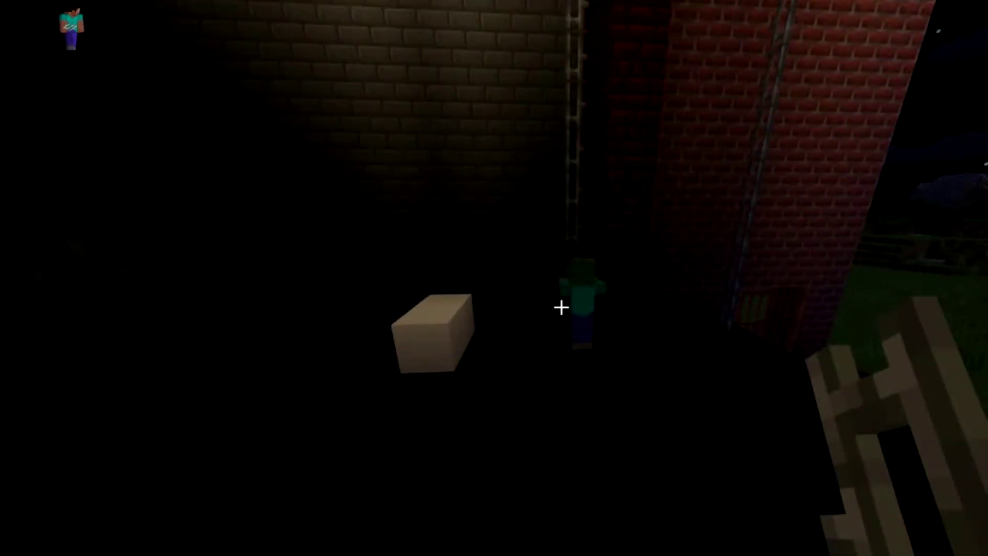
key("w")
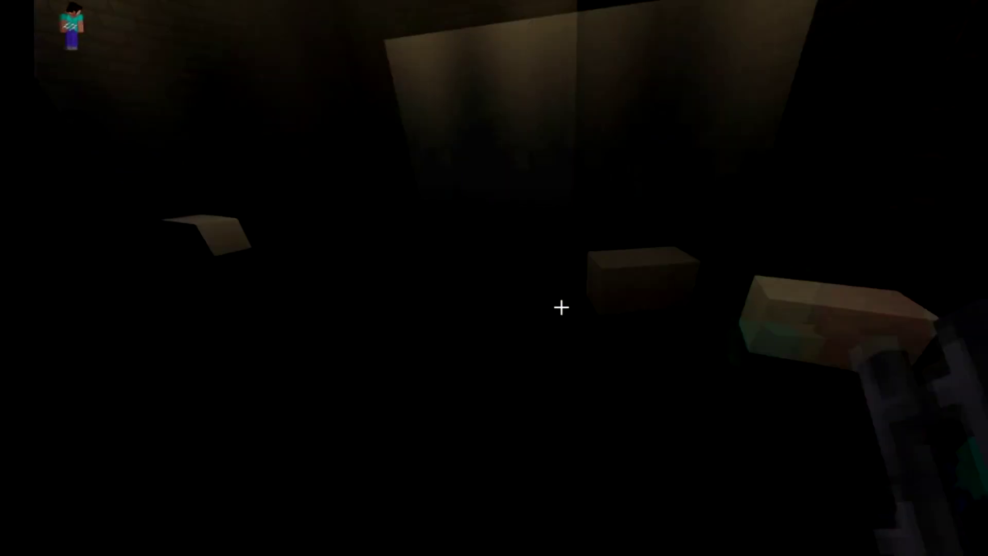
key("w")
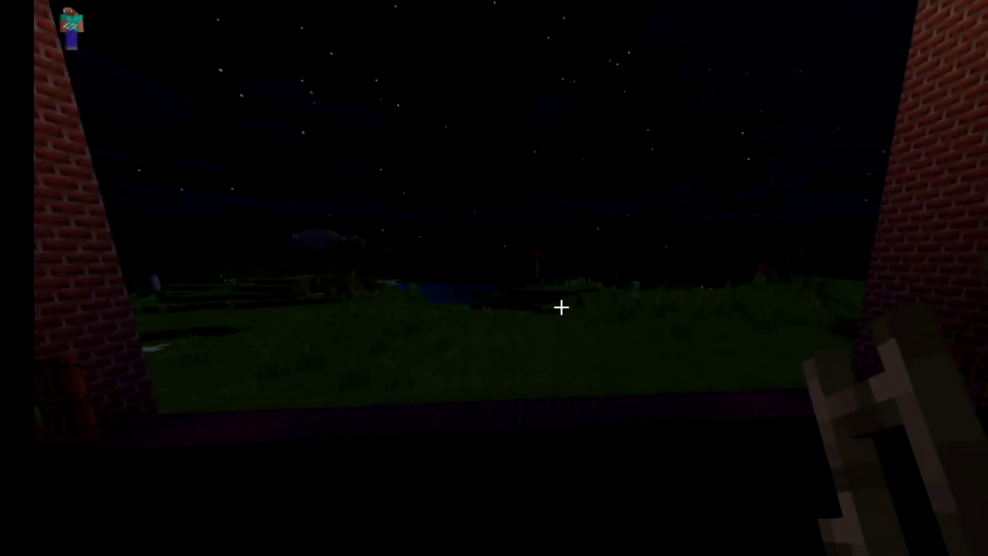
key("w")
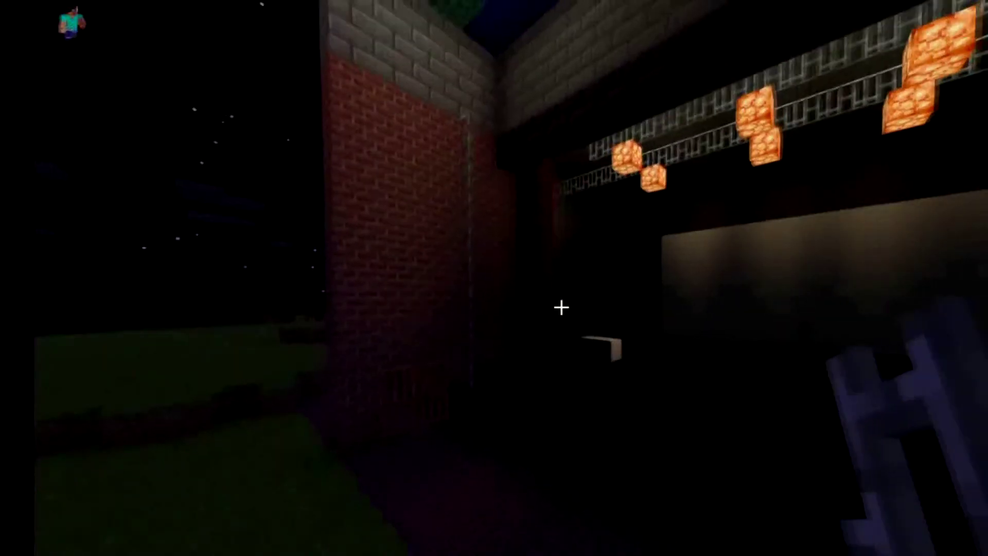
key("s")
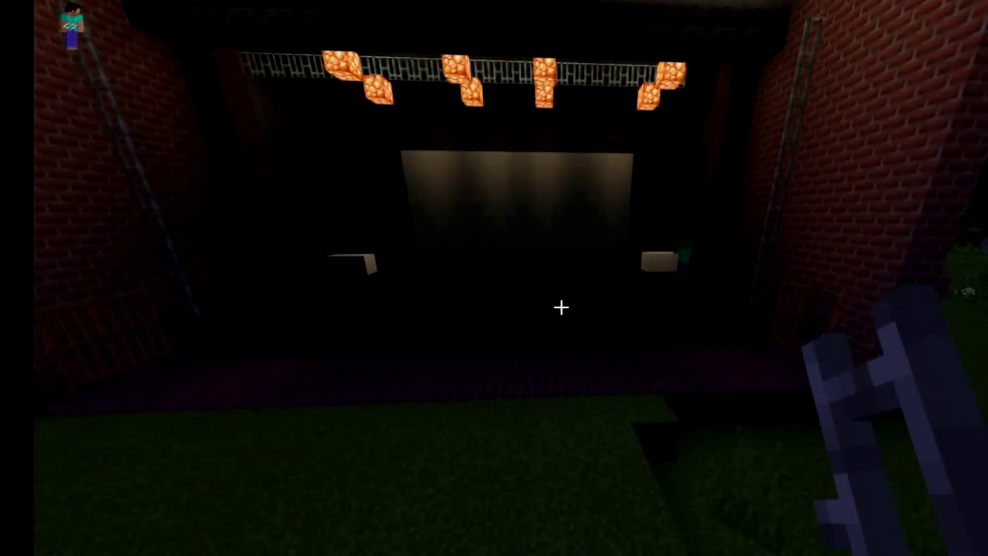
key("w")
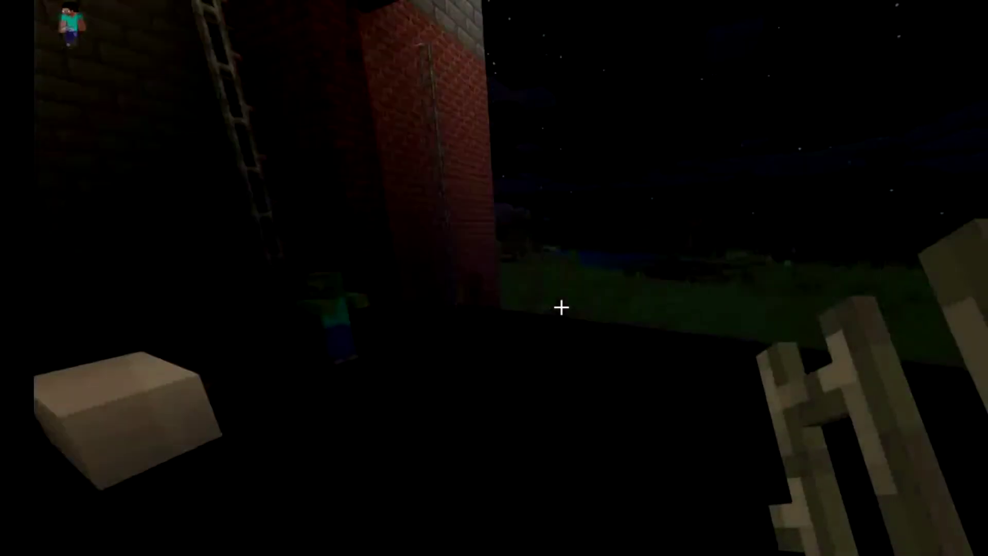
key("w")
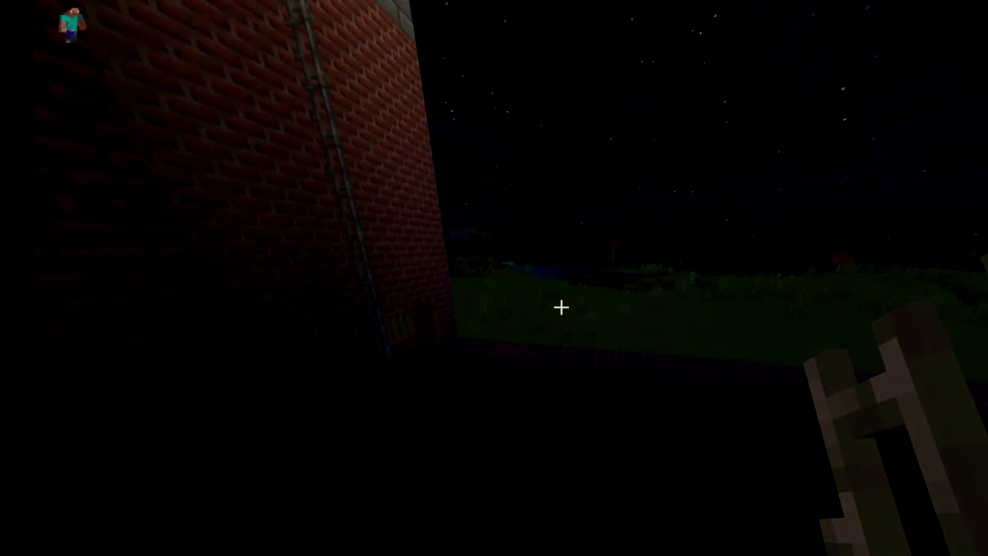